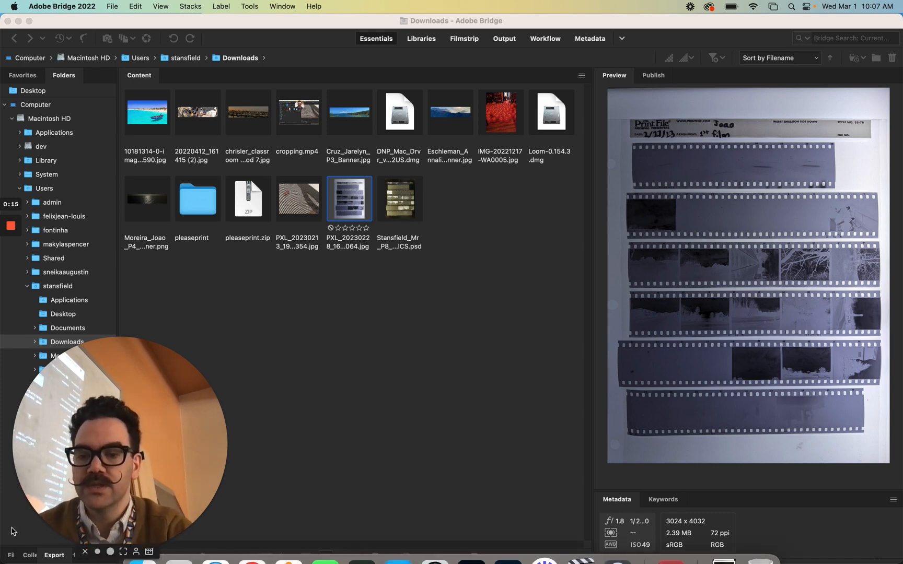
mouse_move(109, 551)
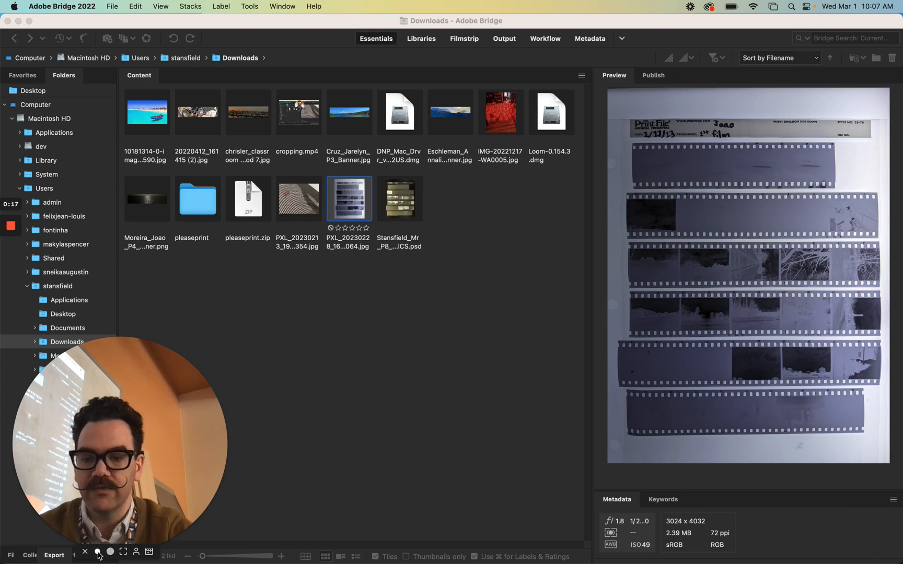
click(110, 552)
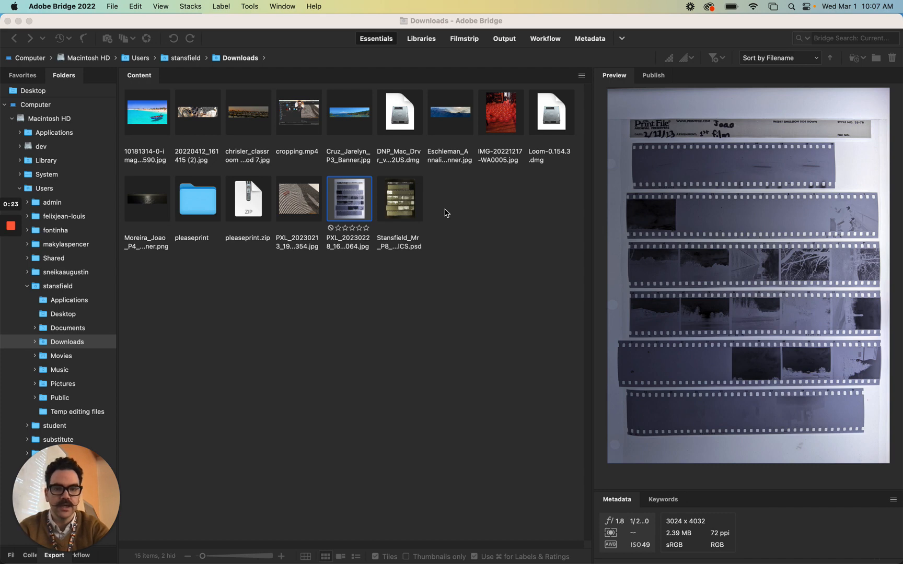
Step: Open the negative sheet photo PXL_20230228_160147064.jpg in Photoshop and switch to full screen mode with the menu bar
double_click(357, 196)
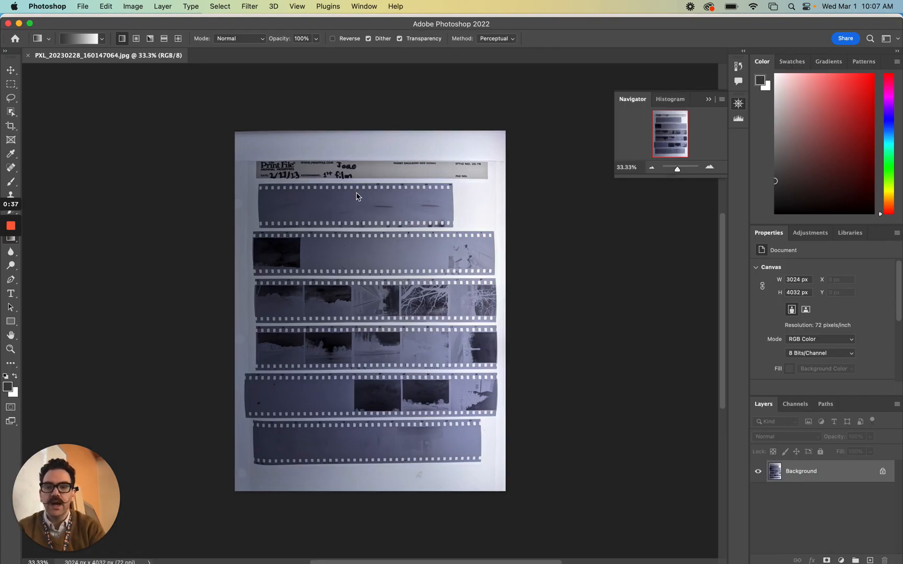
key(f)
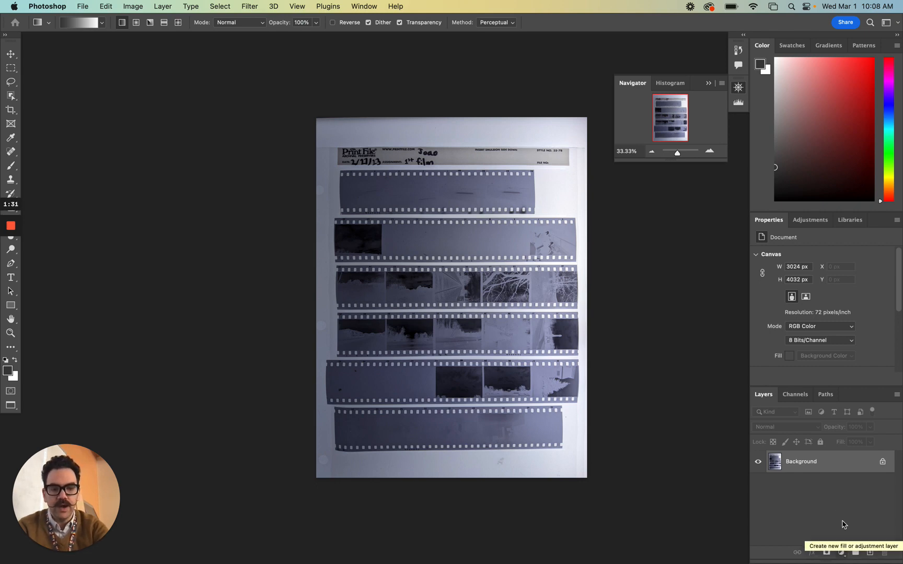
Step: Add a Brightness/Contrast adjustment layer above the Background and set its brightness to 116
click(841, 553)
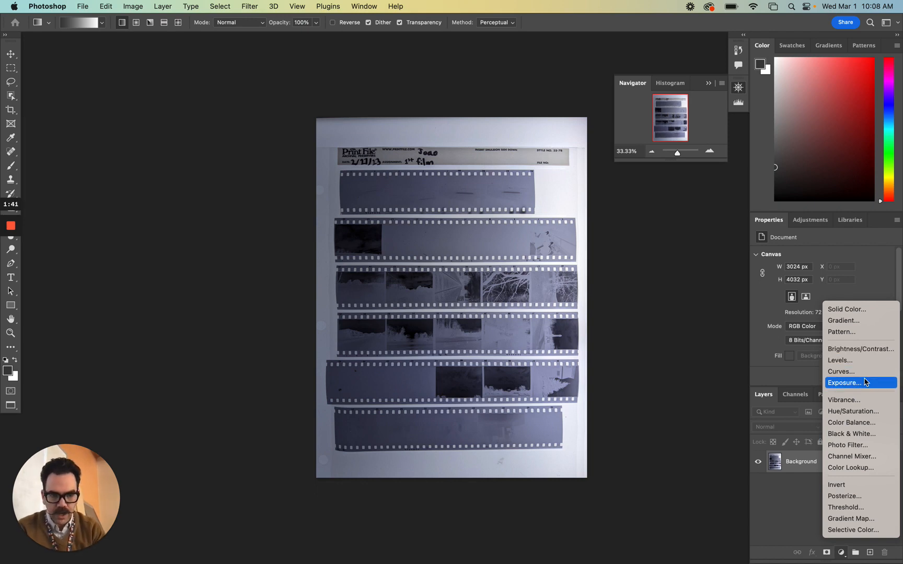
click(867, 349)
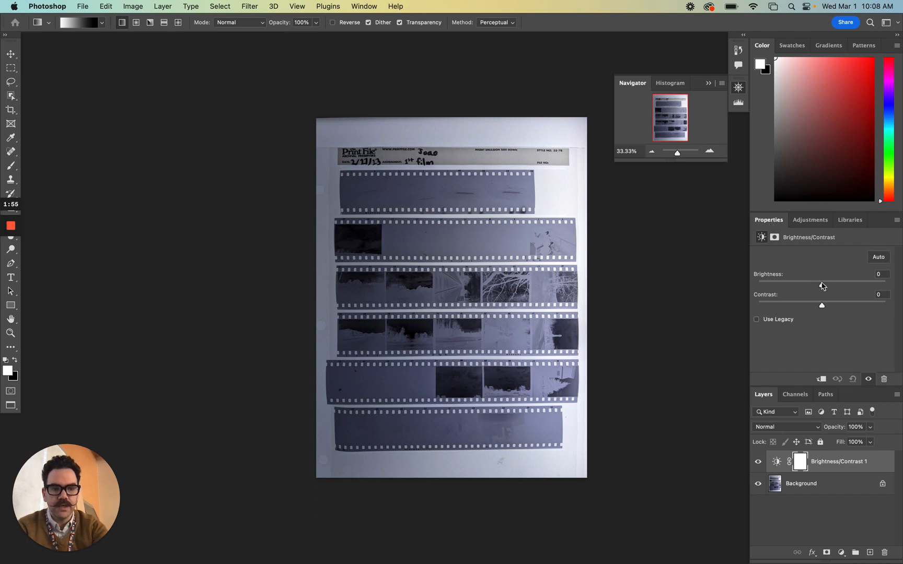
drag(821, 286, 820, 286)
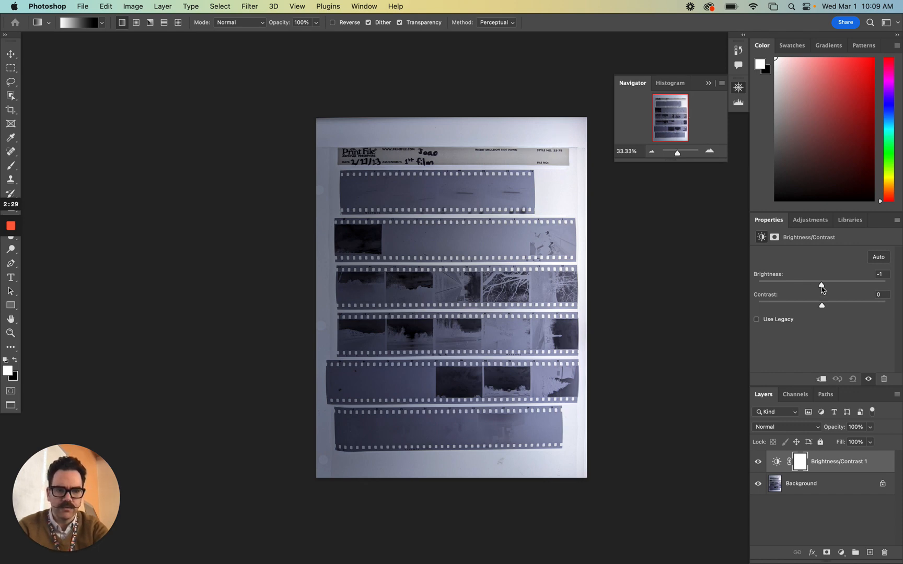
drag(821, 286, 871, 287)
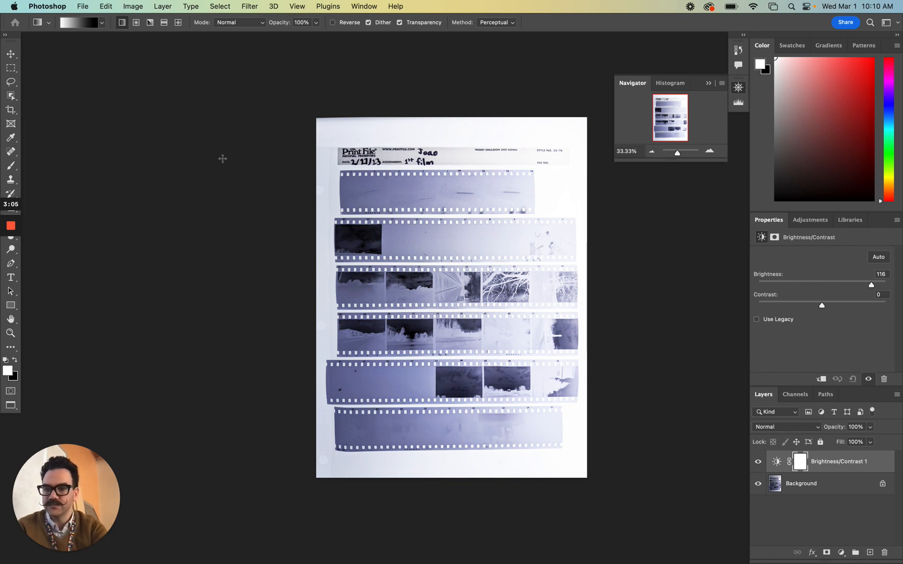
mouse_move(11, 215)
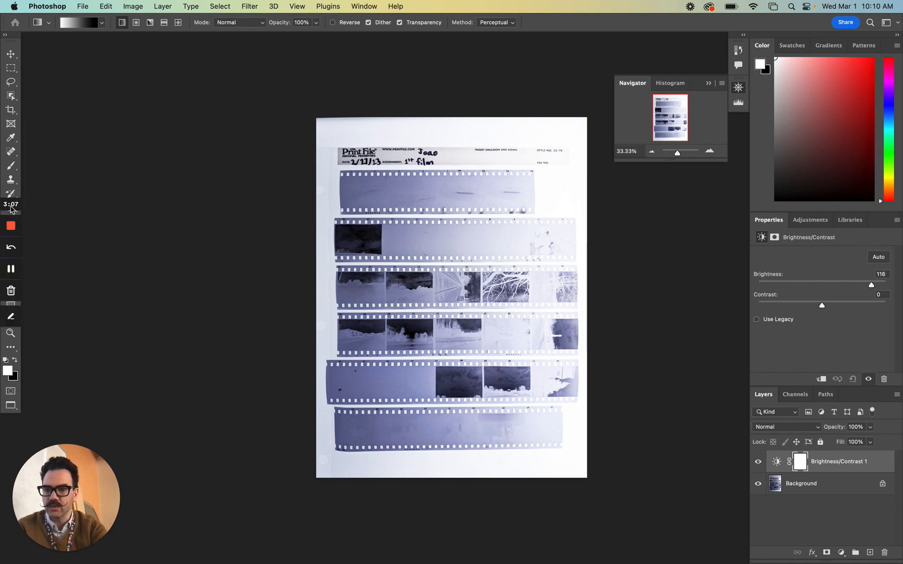
click(11, 270)
click(11, 270)
key(Tab)
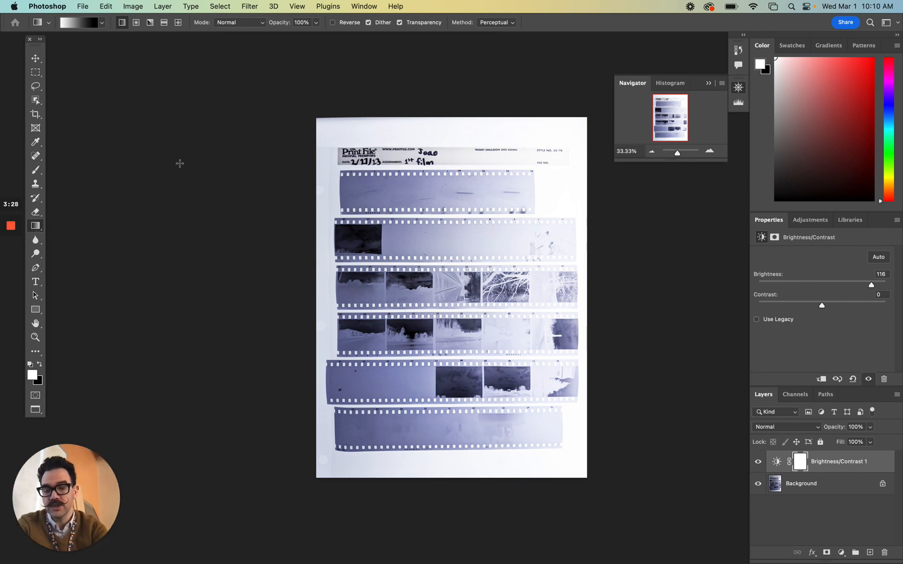
Step: With the Gradient tool, draw a horizontal white-to-black gradient on the Brightness/Contrast layer mask, fading from the image's middle to its right side
click(36, 226)
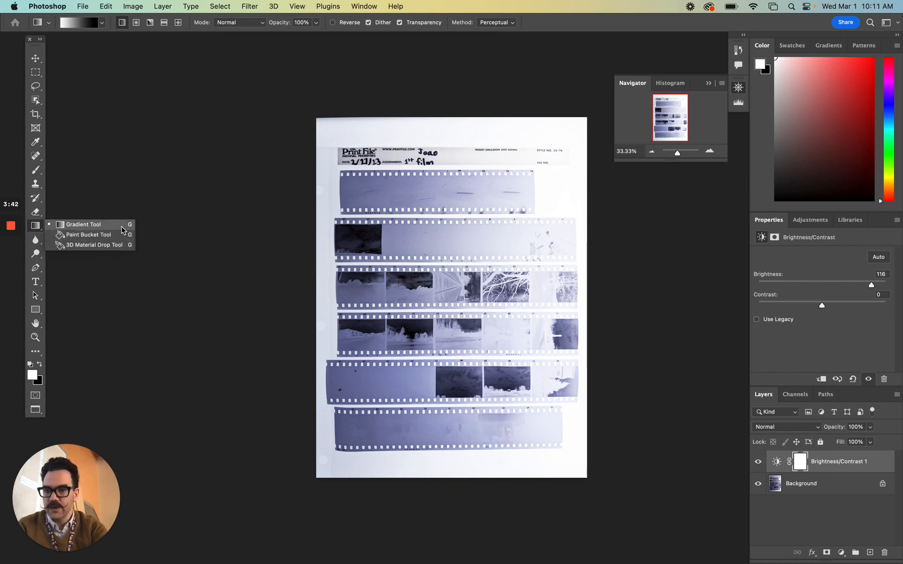
click(35, 226)
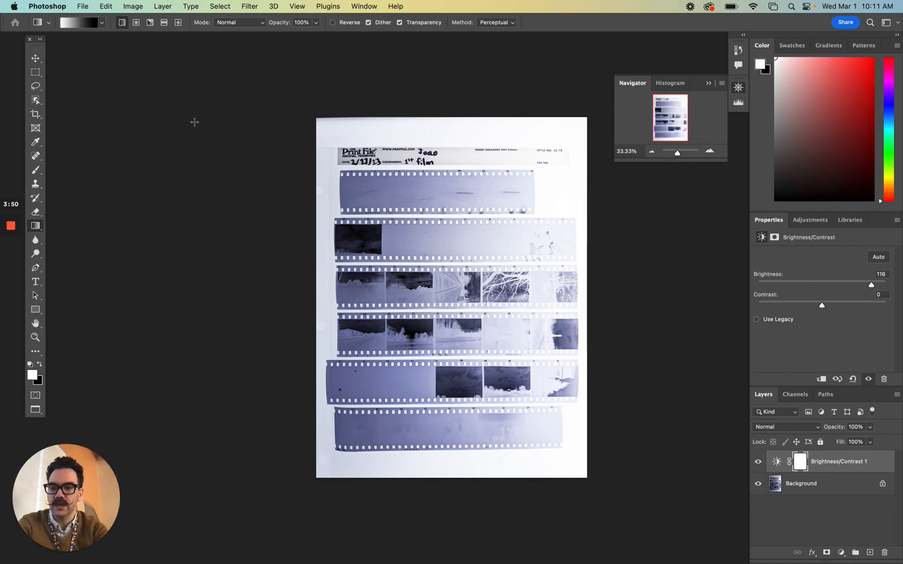
key(shift+g)
key(shift+g)
key(shift+g)
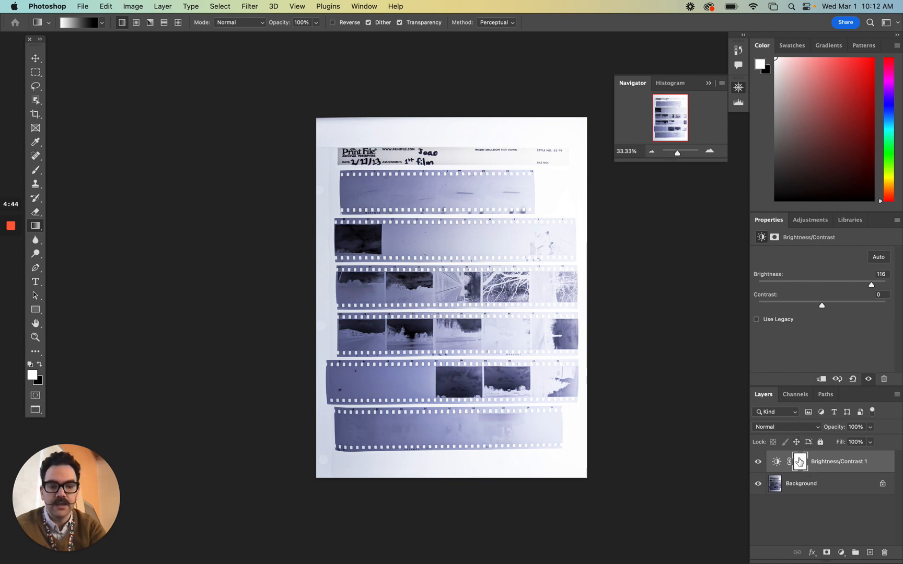
click(777, 464)
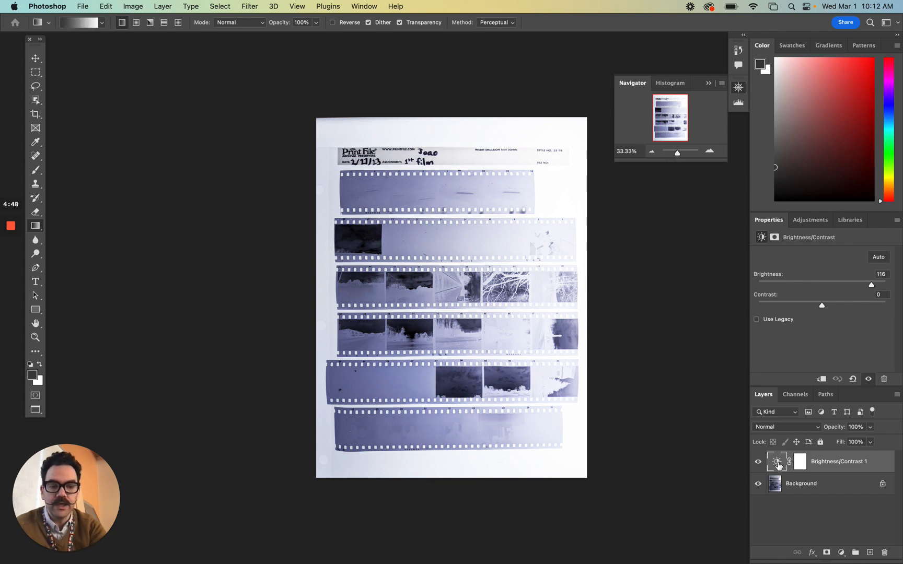
click(798, 464)
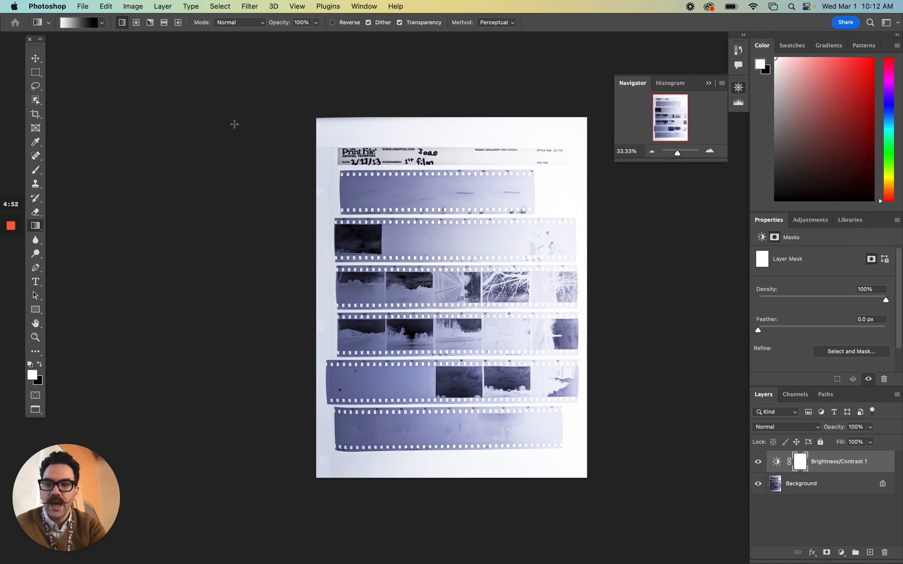
click(448, 135)
drag(552, 143, 586, 135)
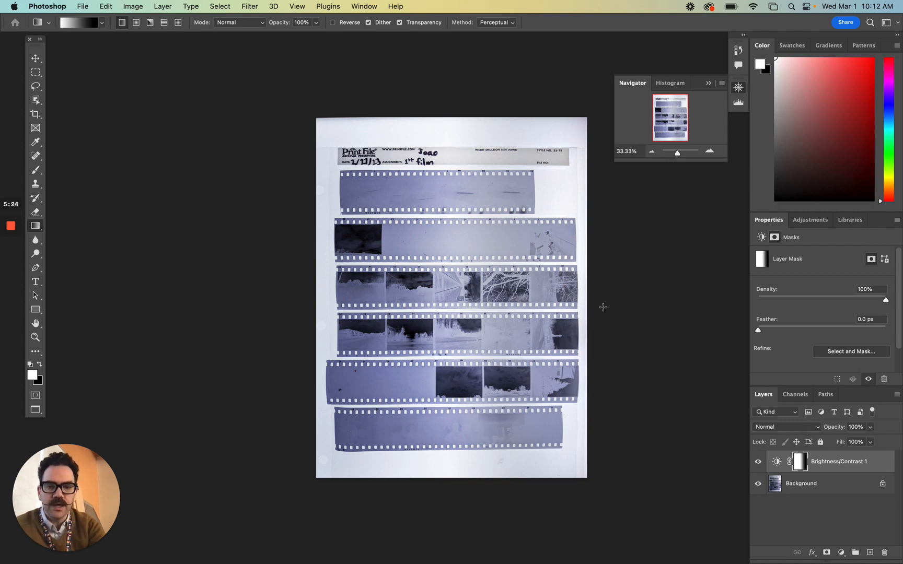
Step: Inspect the gradient mask on its own, and compare the image with the Brightness/Contrast layer and its mask switched off and on
alt+click(801, 464)
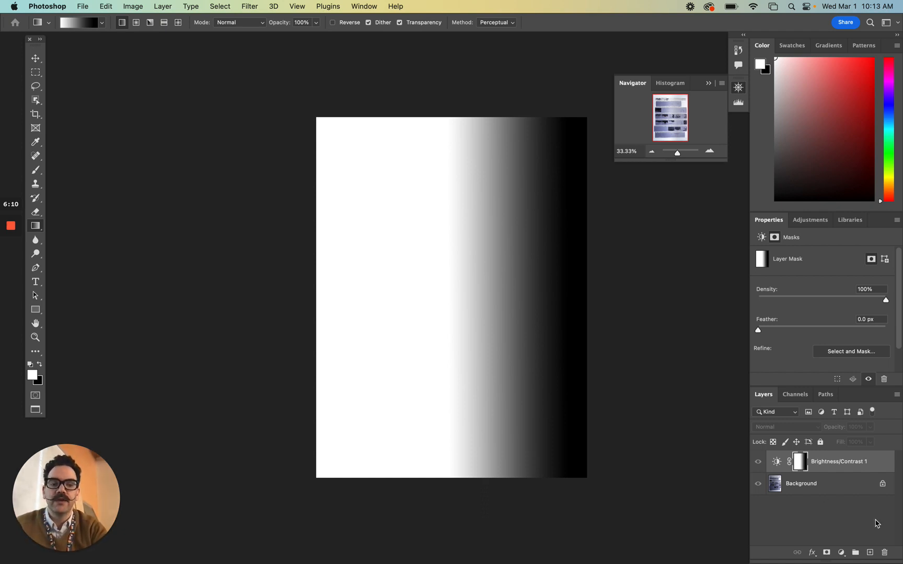
alt+click(800, 462)
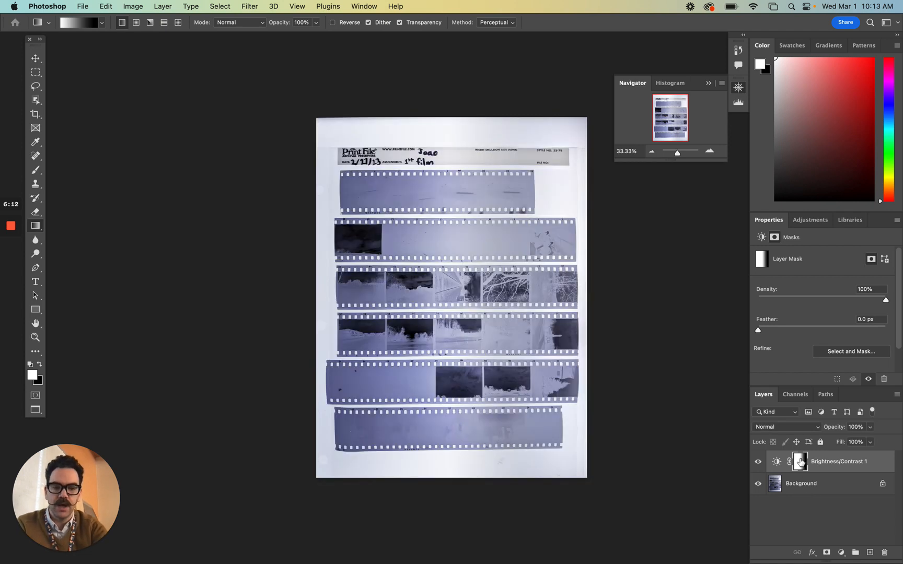
click(760, 465)
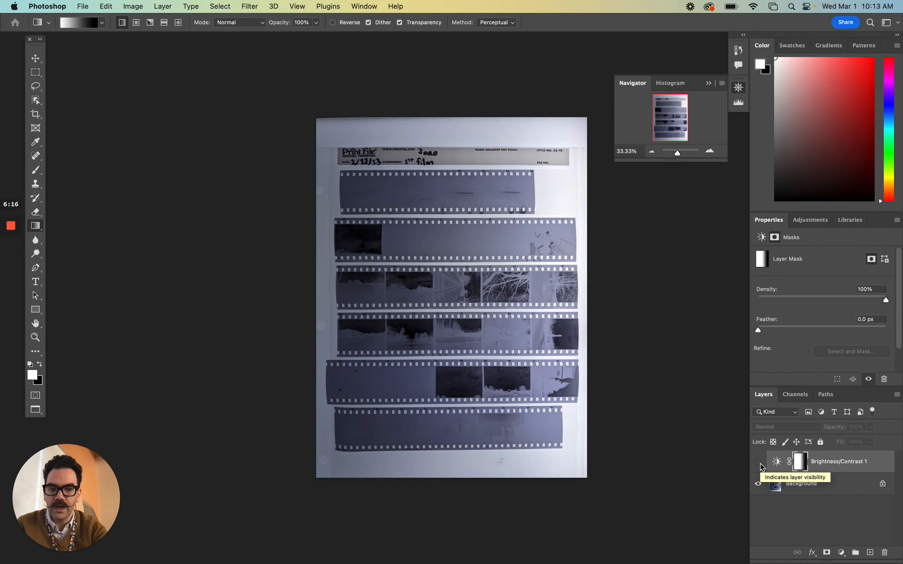
click(758, 462)
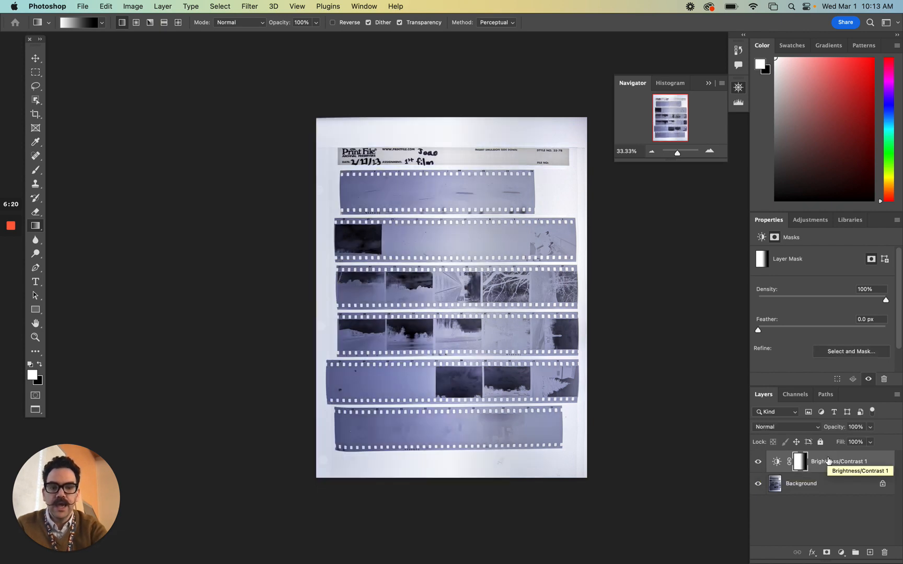
shift+click(800, 461)
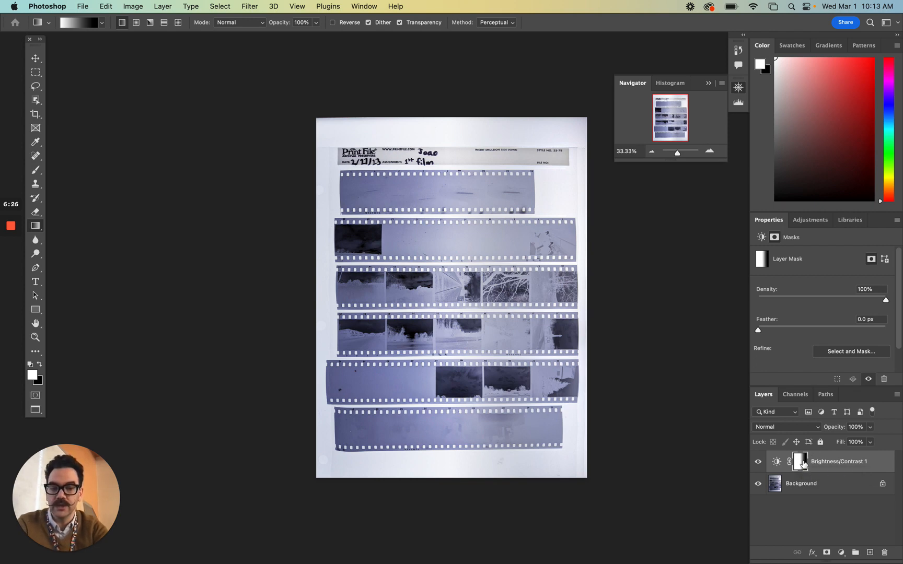
shift+click(800, 462)
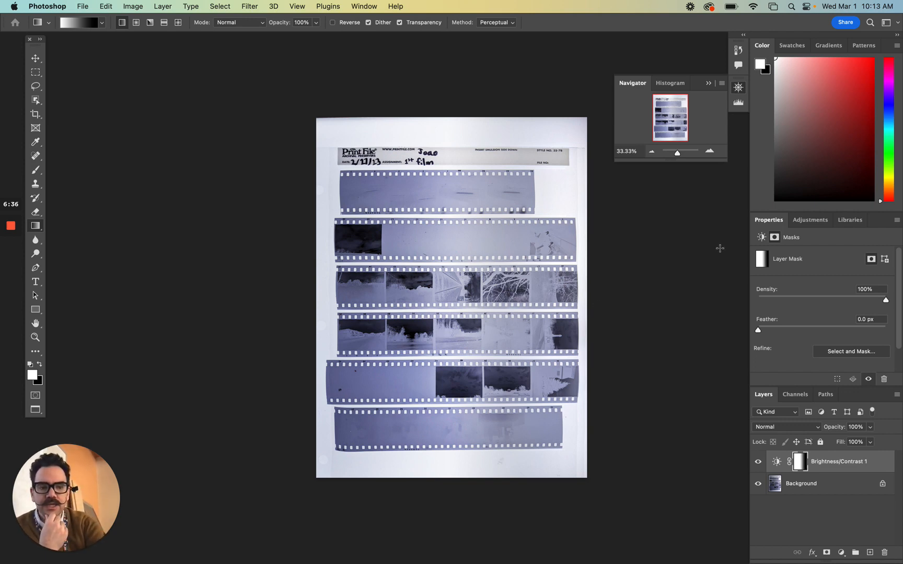
Step: Set the brightness of the masked Brightness/Contrast layer to 92
click(776, 463)
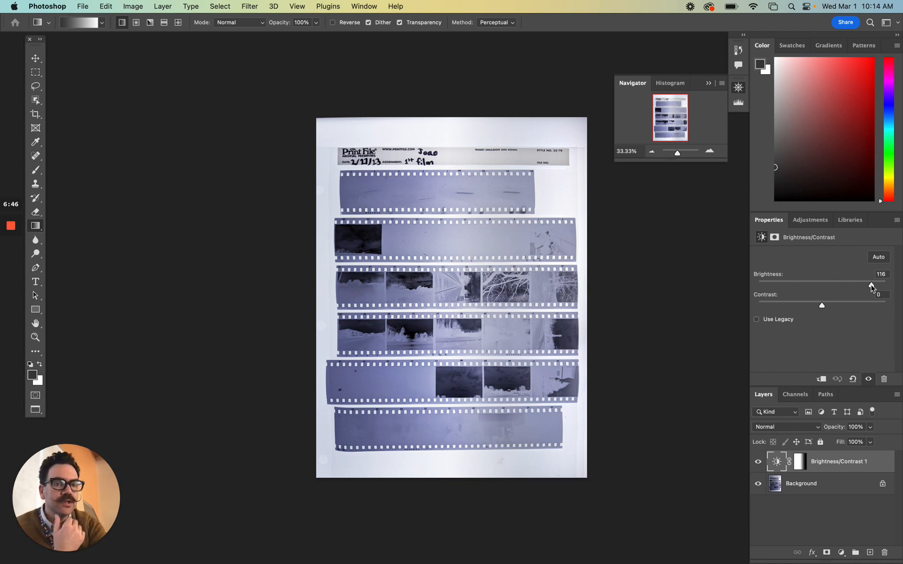
drag(870, 286, 860, 287)
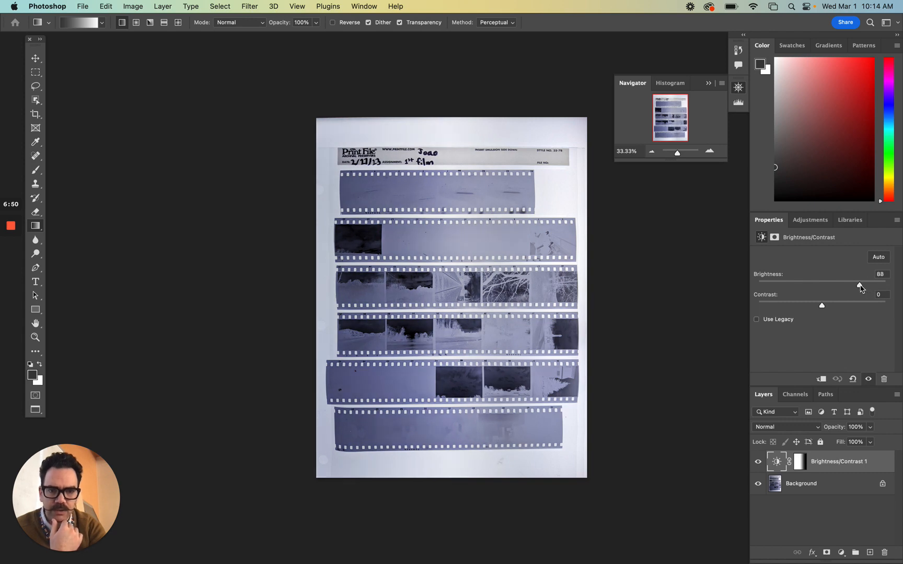
drag(860, 286, 862, 287)
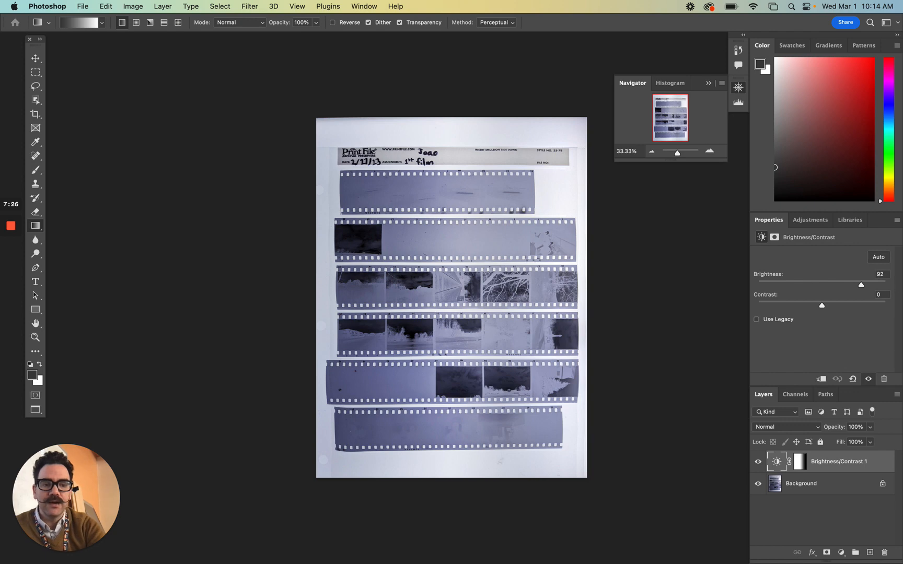
Step: Add an Invert adjustment layer at the top of the stack and set the masked Brightness/Contrast layer's brightness to 103
click(842, 553)
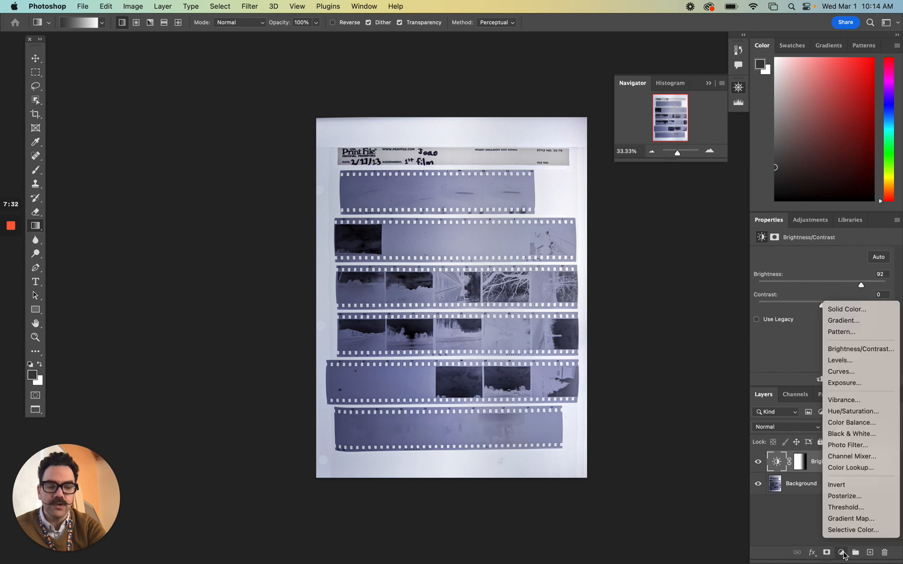
click(847, 488)
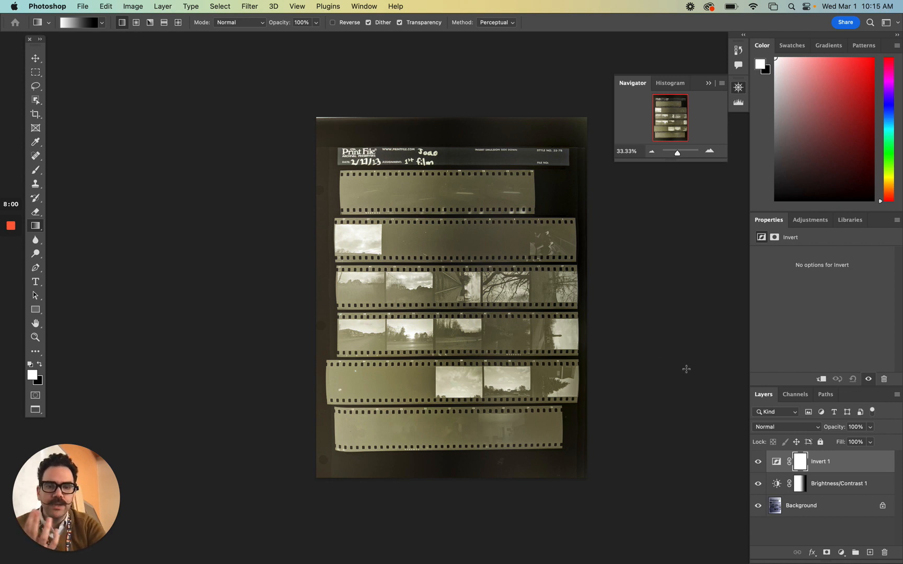
click(776, 484)
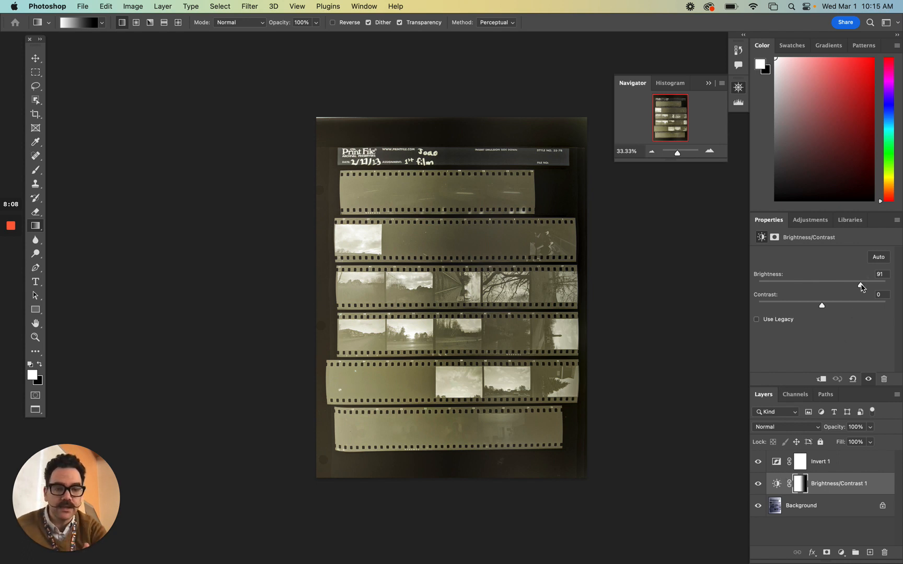
mouse_move(861, 286)
mouse_down()
mouse_move(848, 286)
mouse_move(867, 285)
mouse_up()
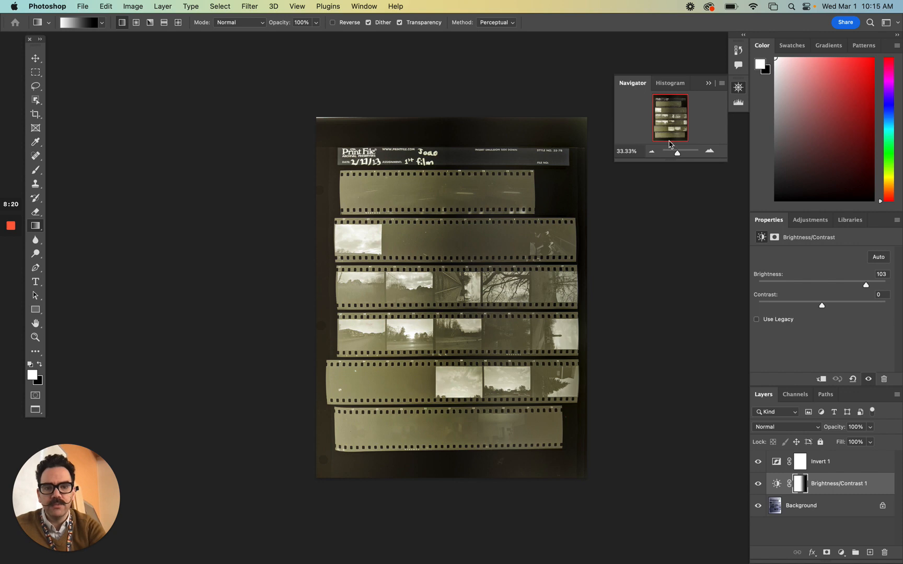
Step: Collapse the Navigator and add a second Brightness/Contrast adjustment layer directly below the Invert layer, with its brightness set to 11
drag(678, 156, 681, 156)
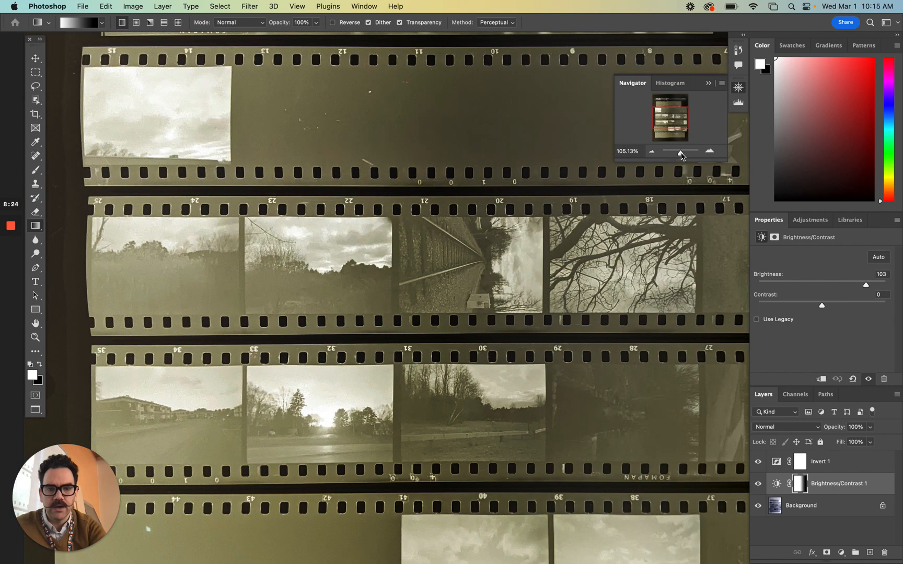
click(738, 88)
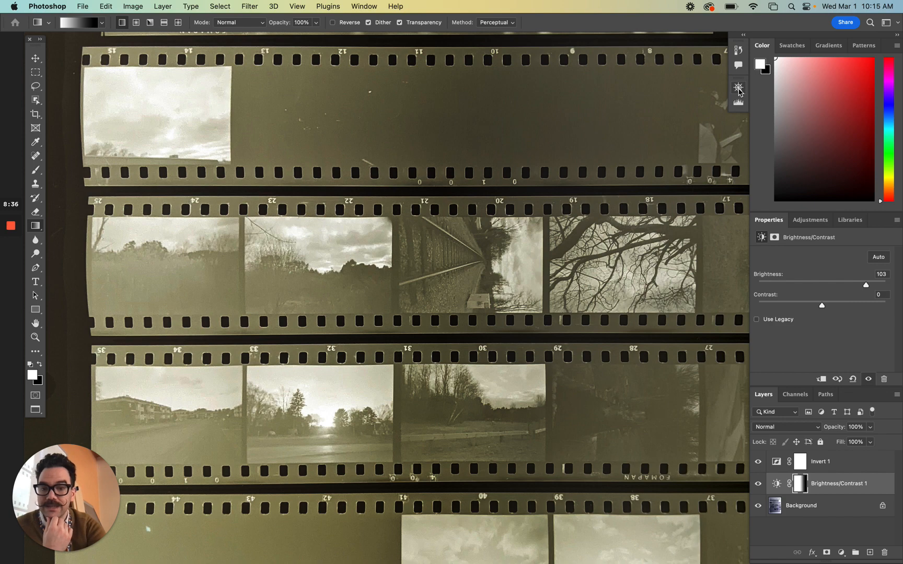
key(super+0)
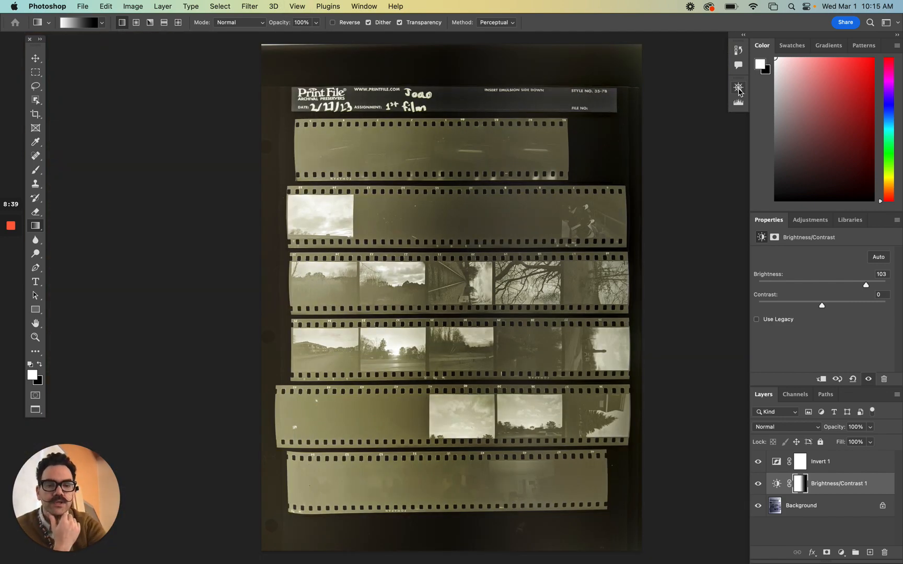
click(841, 552)
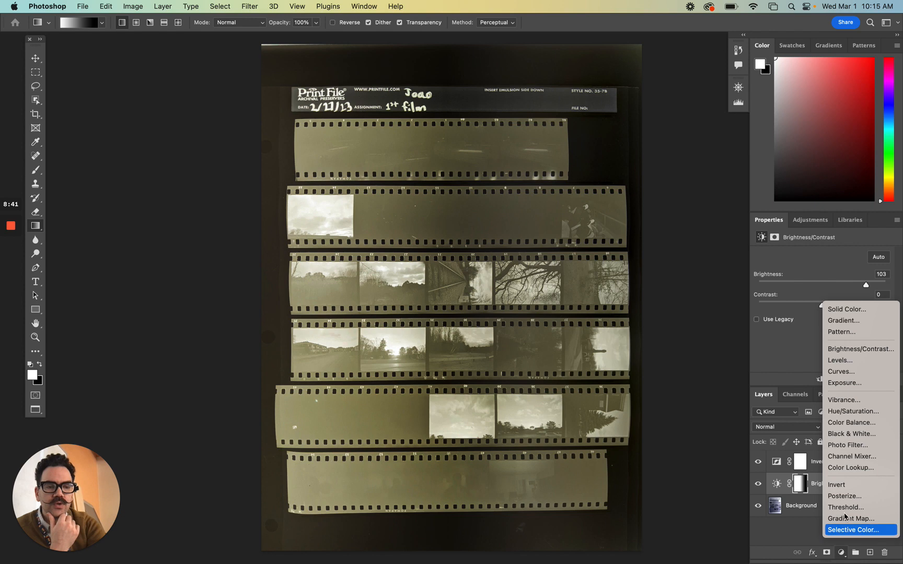
click(870, 352)
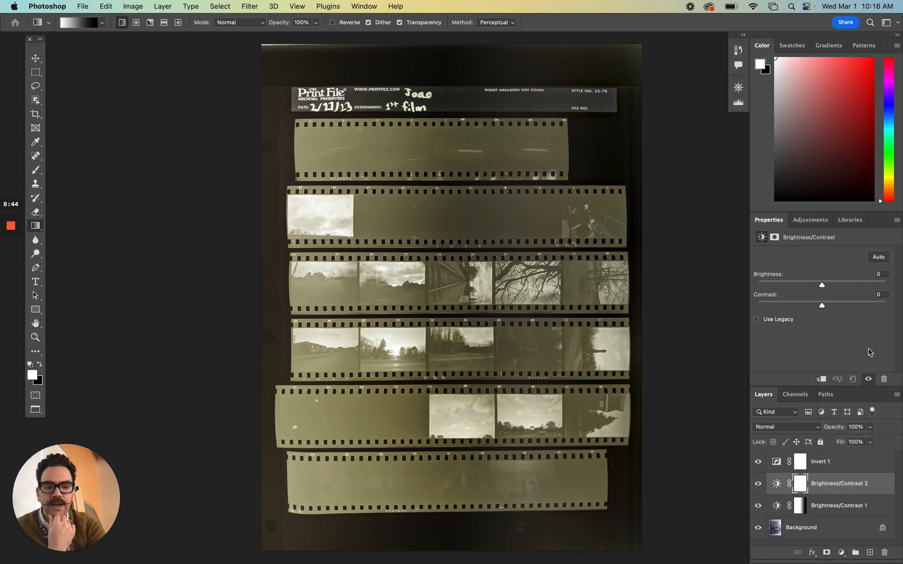
mouse_move(822, 286)
mouse_down()
mouse_move(857, 286)
mouse_move(798, 284)
mouse_move(827, 283)
mouse_up()
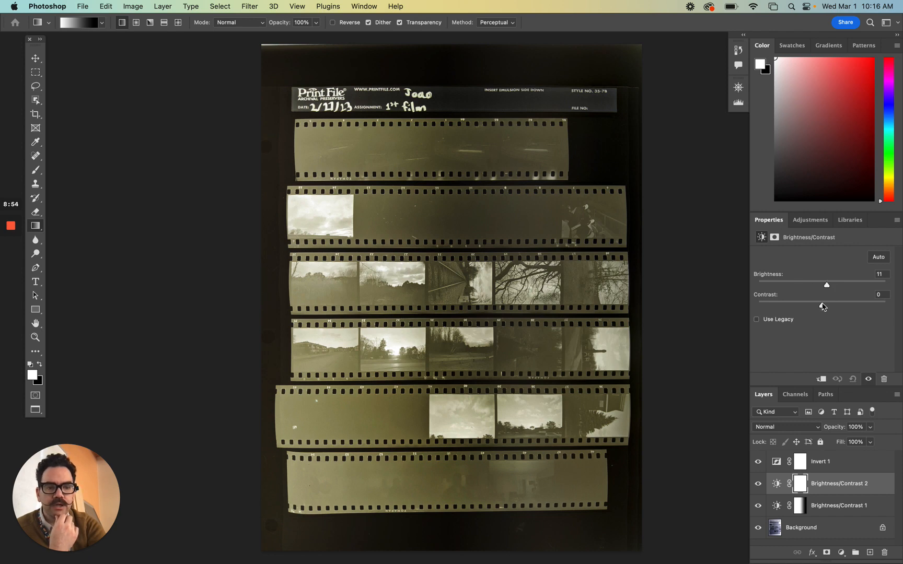
Step: Try contrast -17 with brightness 64 and 83 on the second Brightness/Contrast layer, comparing its placement above and below the Invert layer
drag(821, 306, 802, 311)
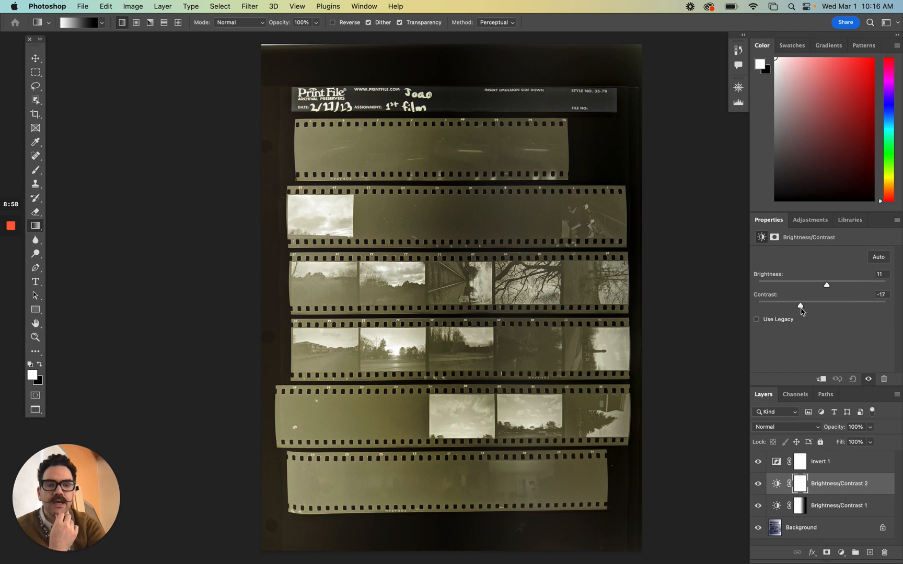
drag(826, 285, 849, 286)
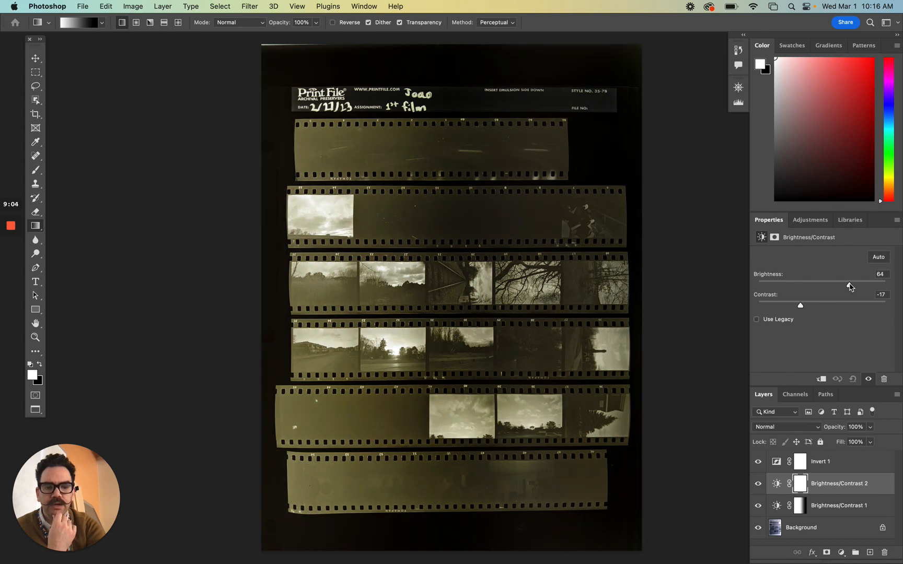
drag(826, 482, 832, 454)
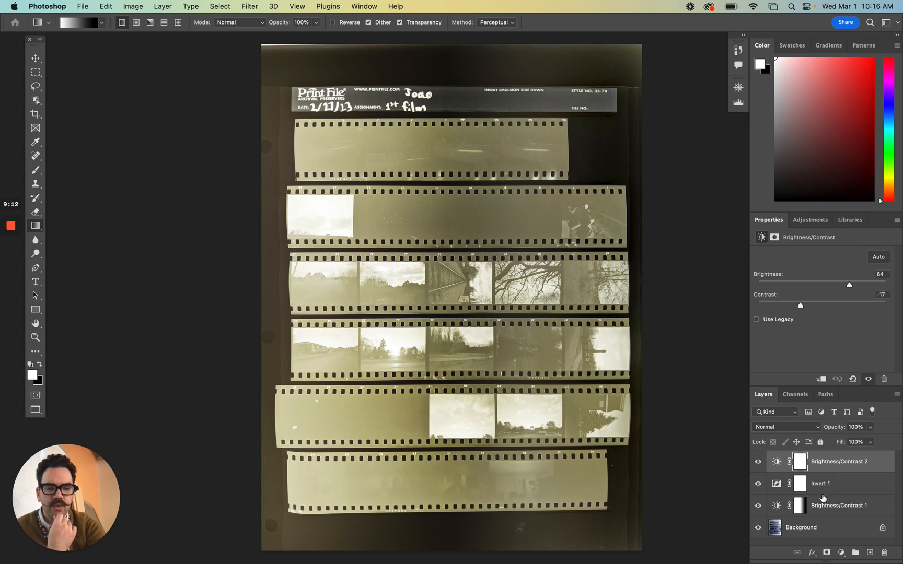
drag(839, 469, 839, 491)
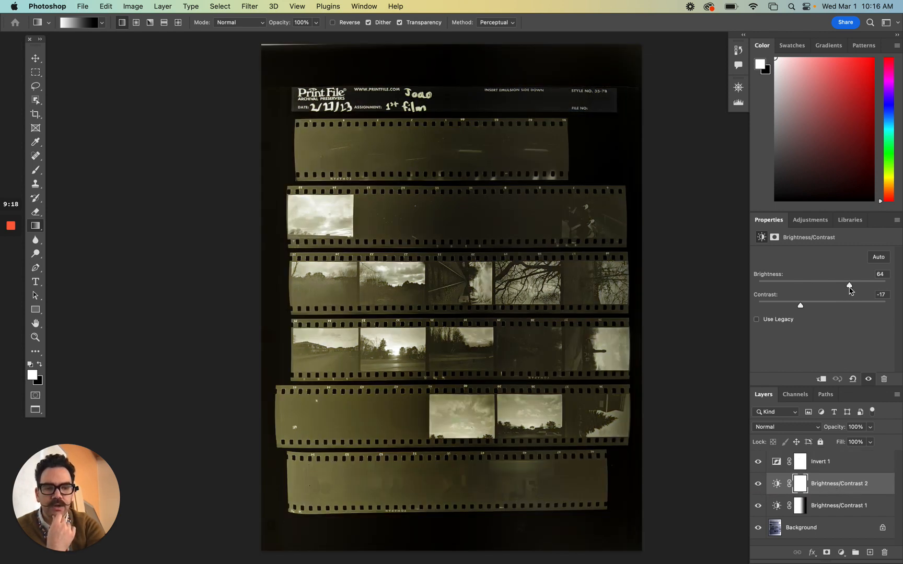
drag(850, 286, 857, 285)
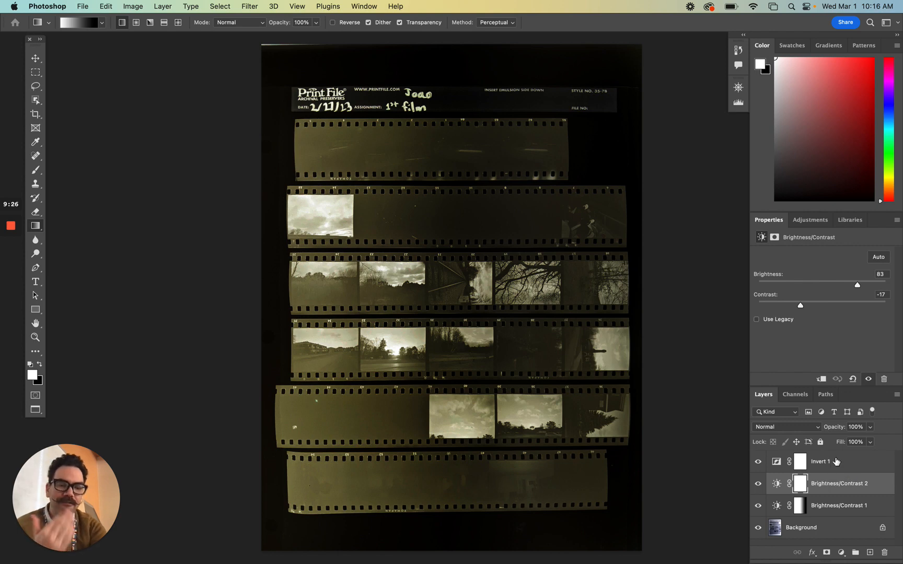
Step: Move the second Brightness/Contrast layer above the Invert layer and set its brightness to 5 and contrast to 35
drag(829, 481, 839, 460)
drag(857, 285, 825, 289)
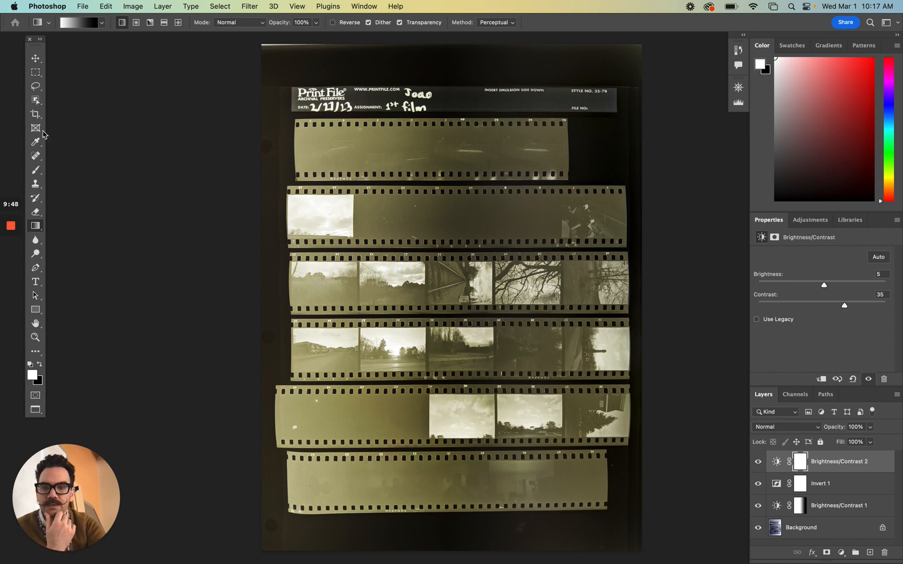
Step: Crop the dark margins on all four sides of the image close to the negative sheet
click(36, 114)
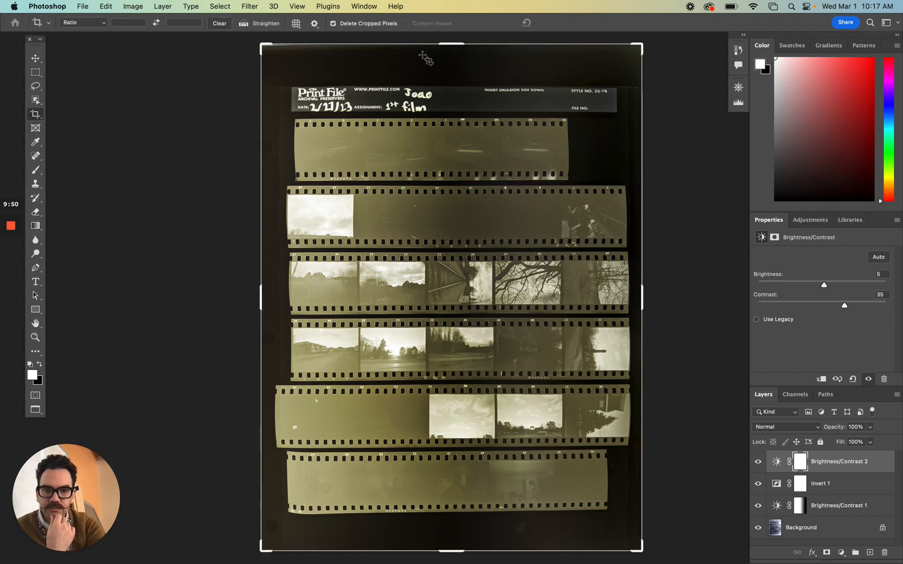
drag(449, 44, 452, 60)
drag(451, 534, 452, 521)
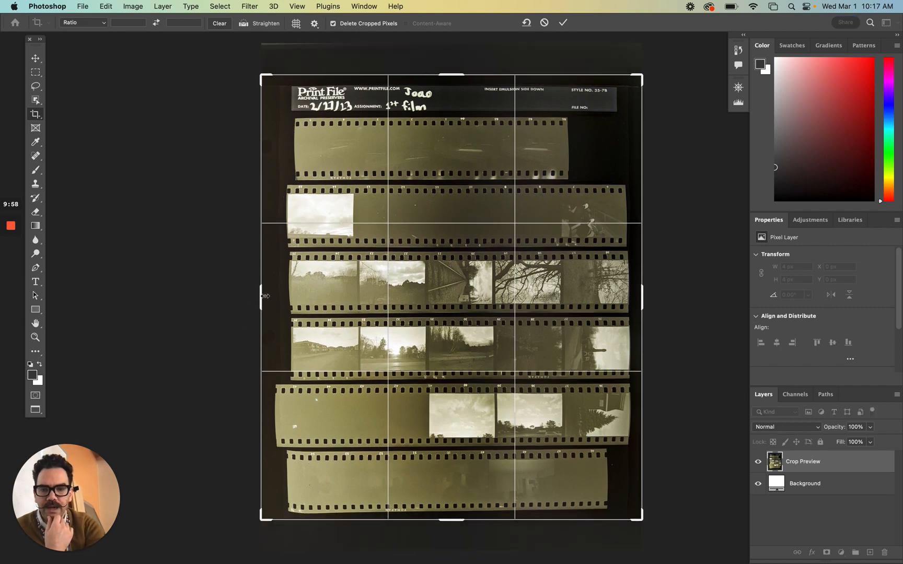
drag(262, 296, 271, 296)
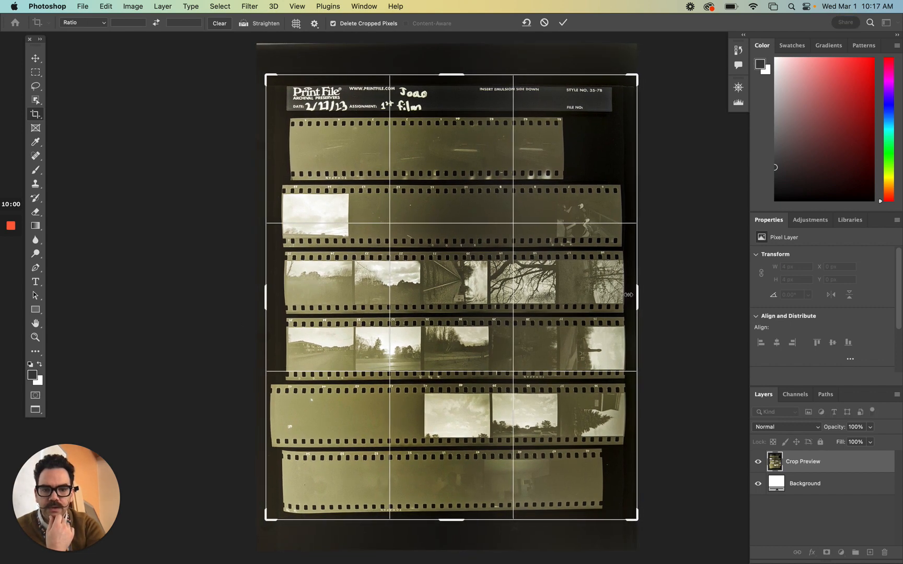
drag(638, 296, 631, 295)
click(564, 23)
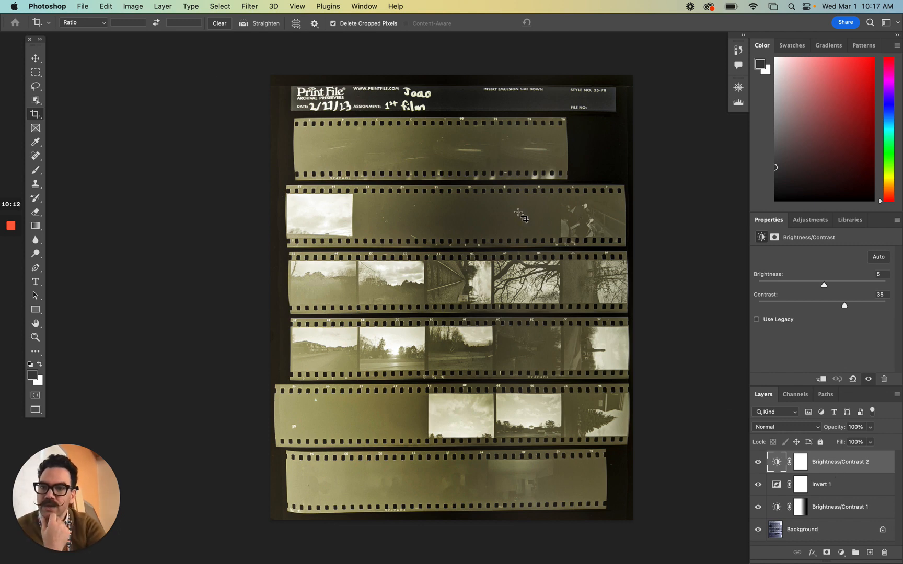
click(84, 6)
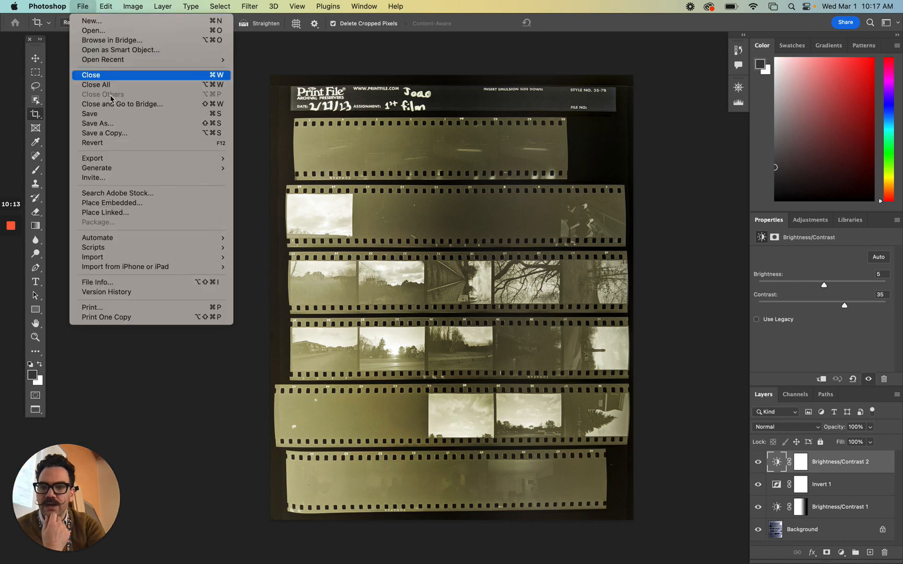
click(129, 124)
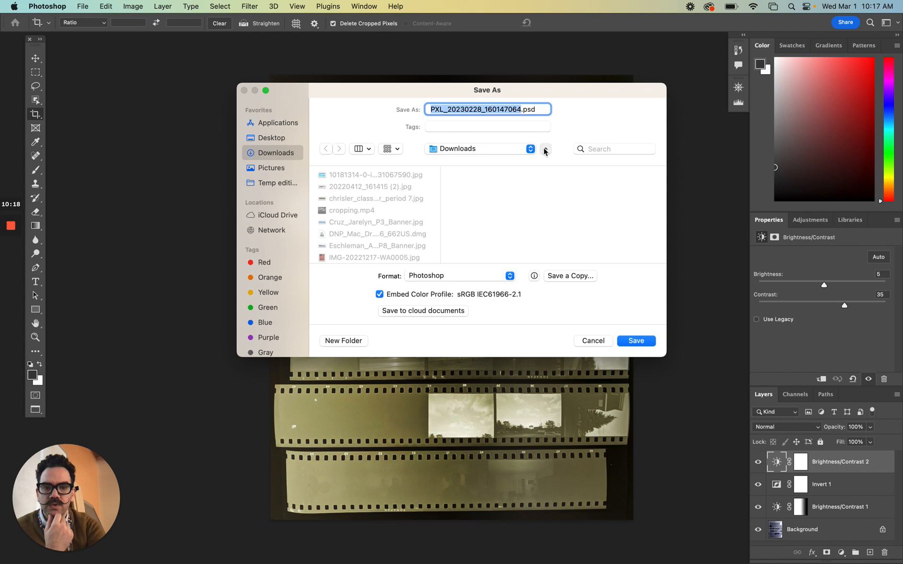
click(544, 151)
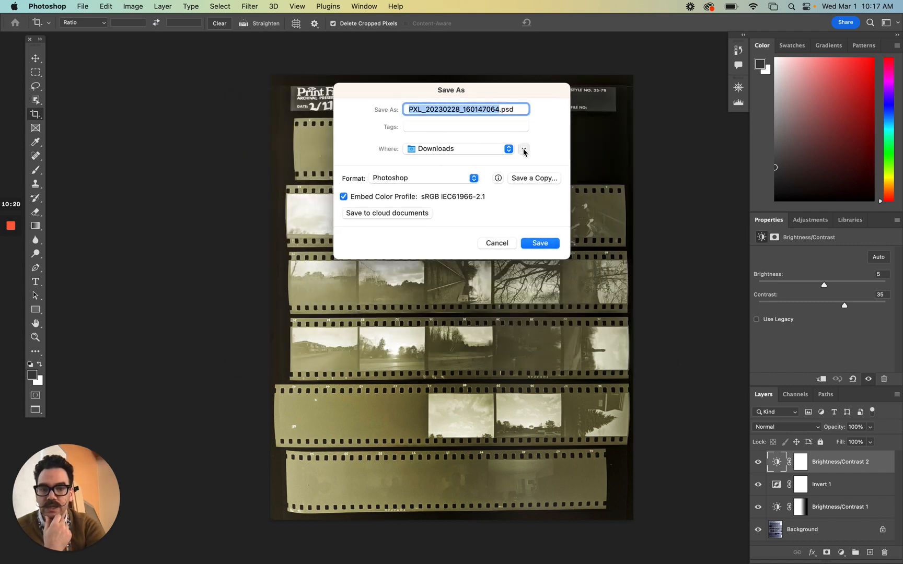
click(523, 150)
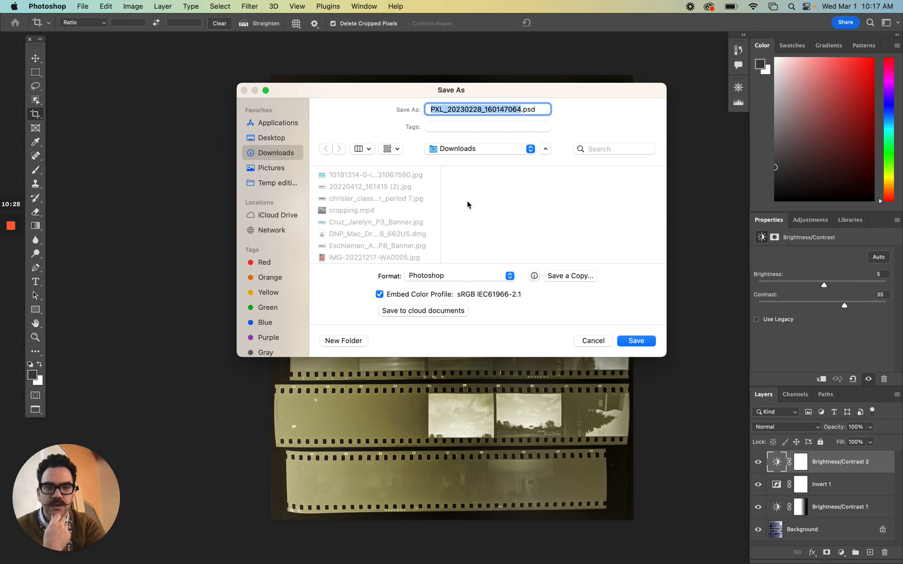
click(451, 277)
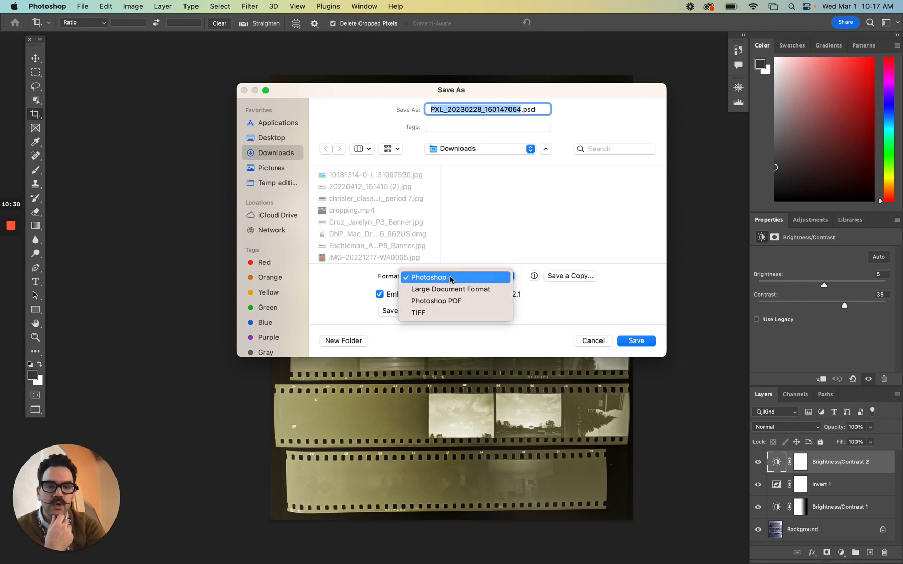
click(450, 278)
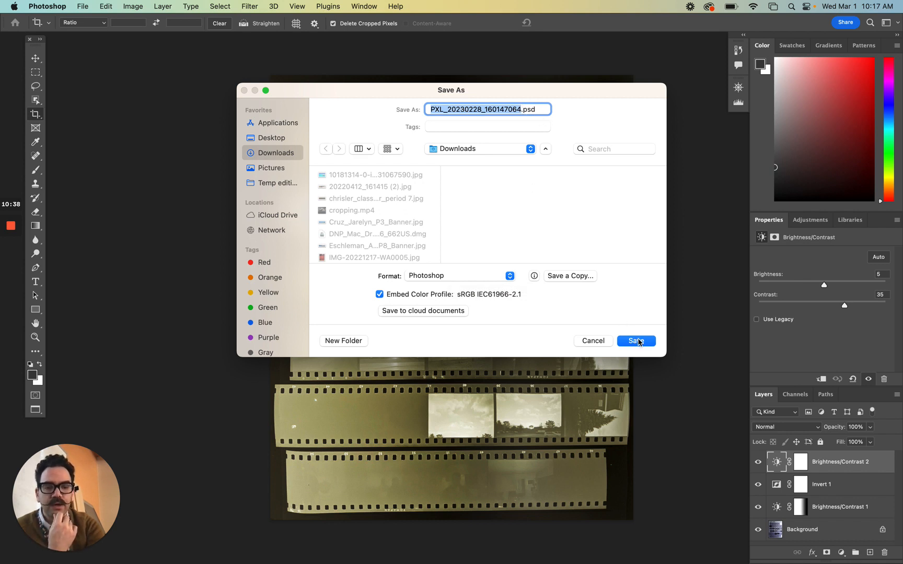
click(599, 341)
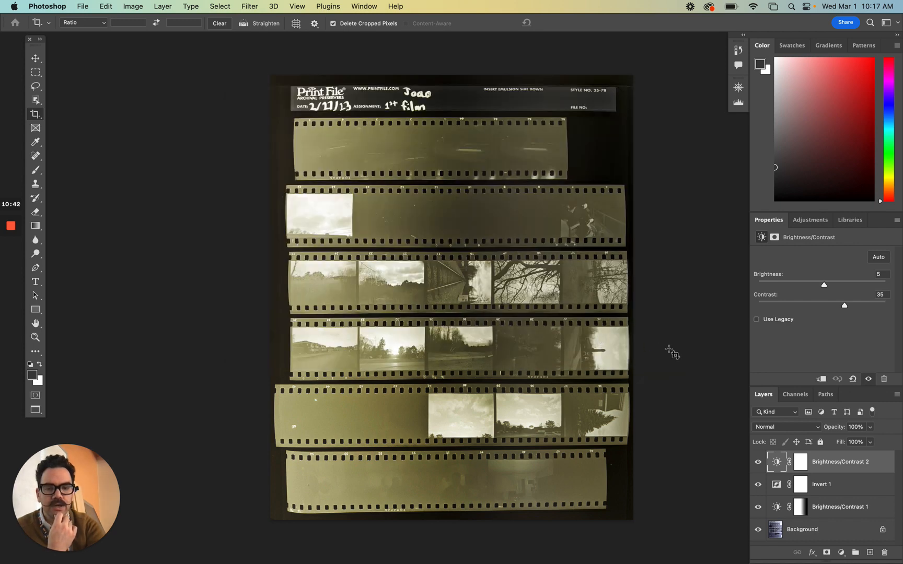
Step: Try a Black & White adjustment layer at the top of the stack and delete it again
click(841, 552)
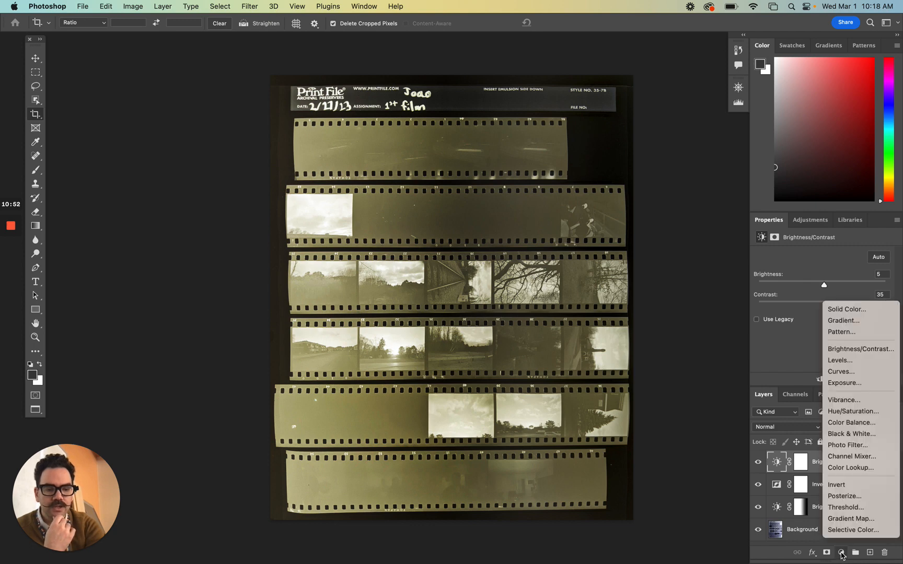
click(861, 436)
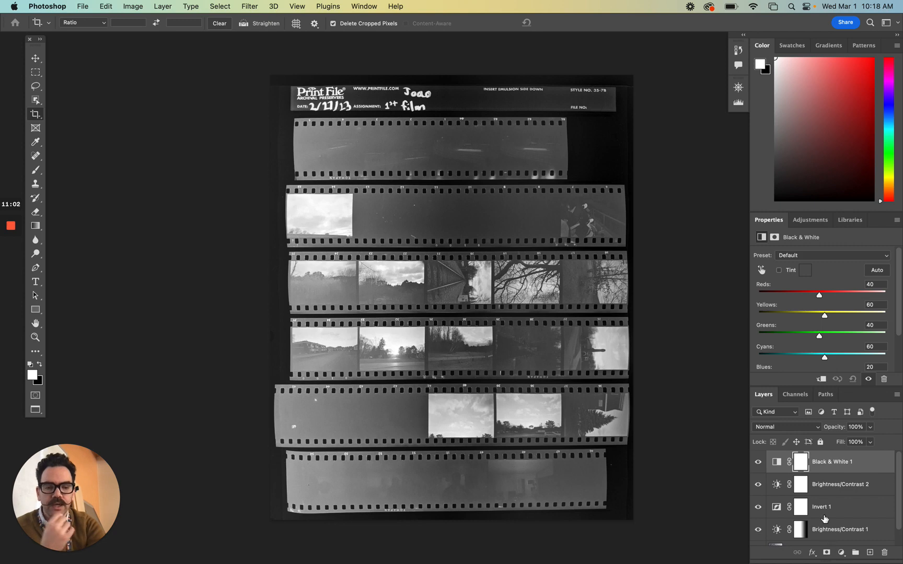
key(BackSpace)
Step: Add a Hue/Saturation adjustment layer at the top of the stack with its saturation set to -100
click(841, 552)
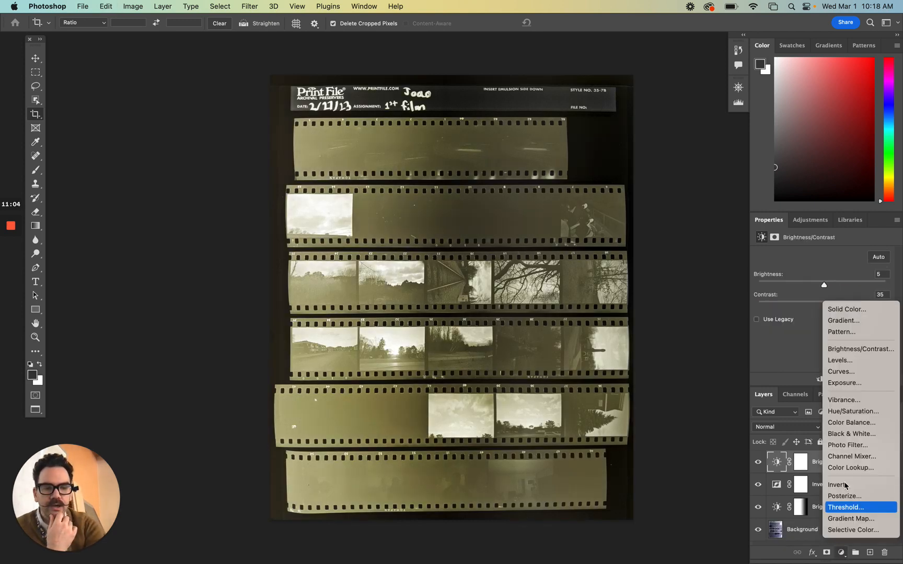
click(863, 414)
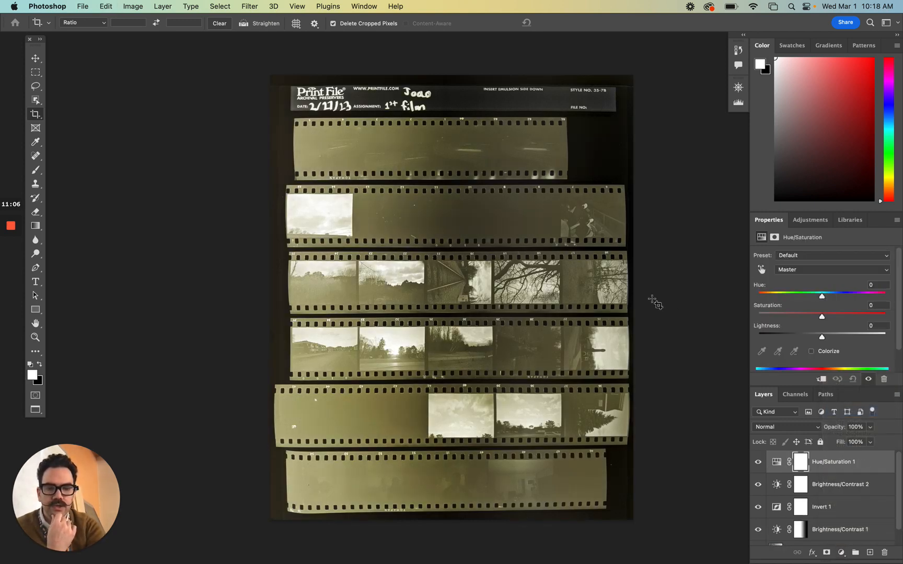
drag(821, 317, 752, 320)
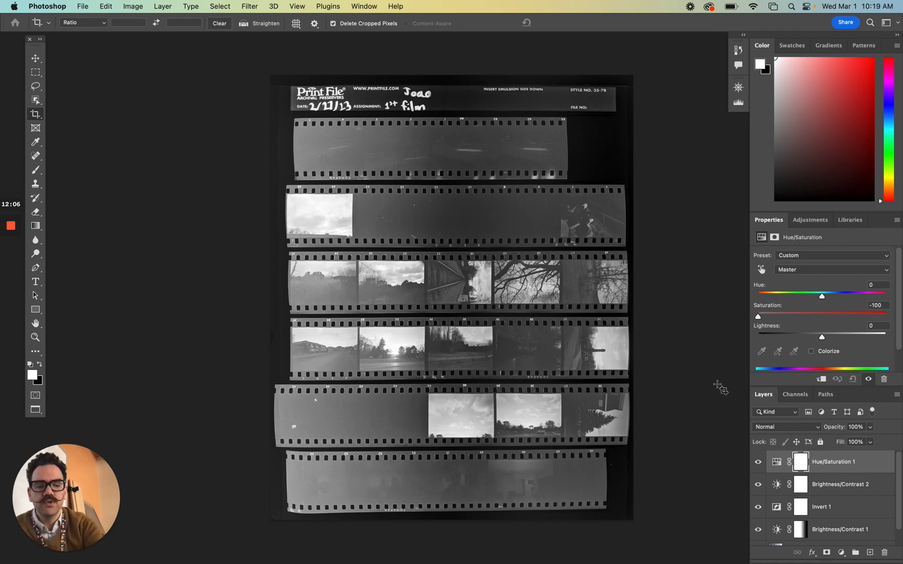
Step: Examine the detail of the individual frames up close, and return to the view of the whole contact sheet
key(super+equal)
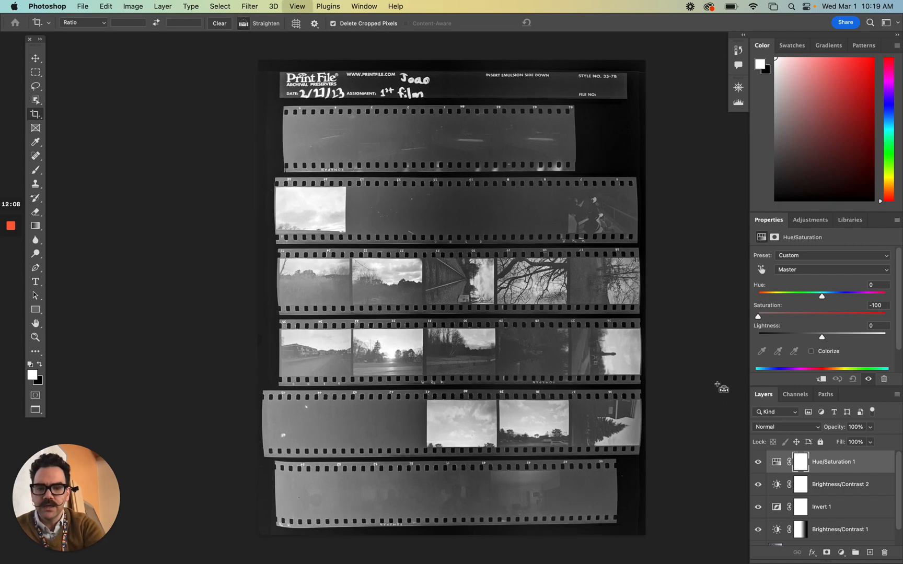
key(super+equal)
key(super+equal)
key(super+equal)
key(super+equal)
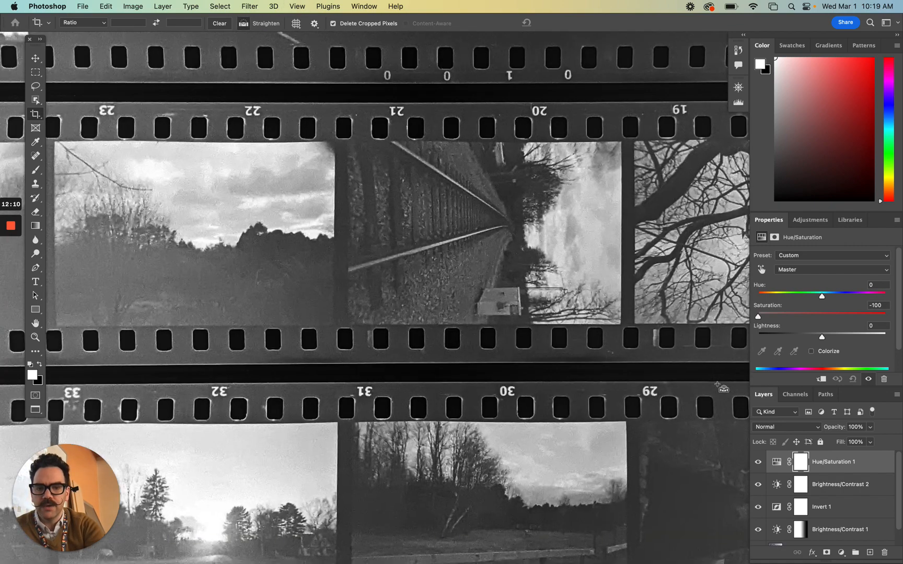
key(super+minus)
key(super+minus)
key(super+equal)
key(super+equal)
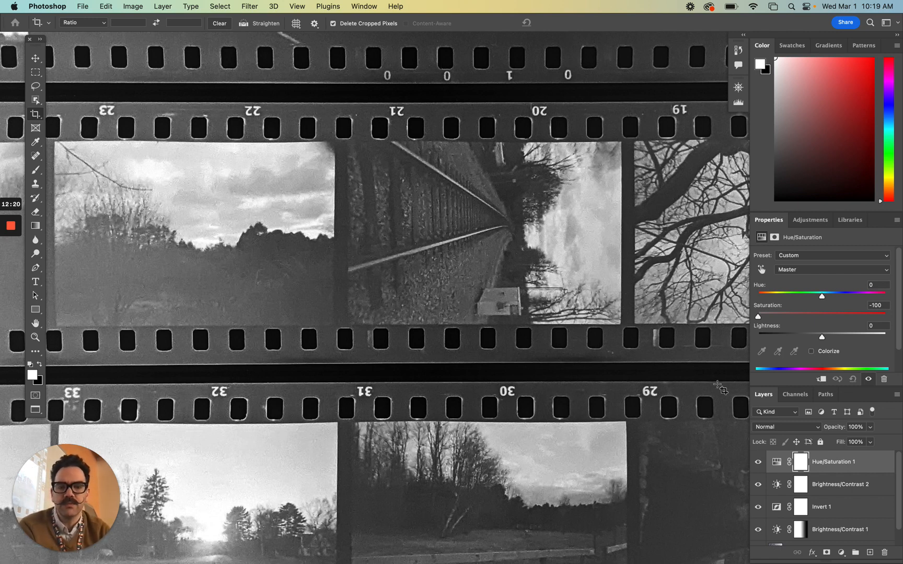
key(super+0)
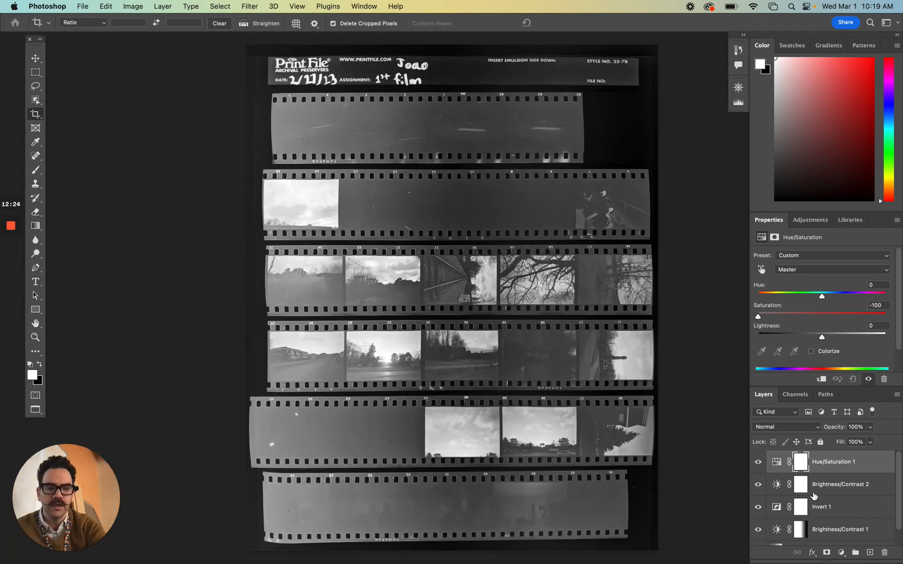
Step: Compare the contact sheet with the Invert layer hidden and shown, leaving the layer visible
click(758, 508)
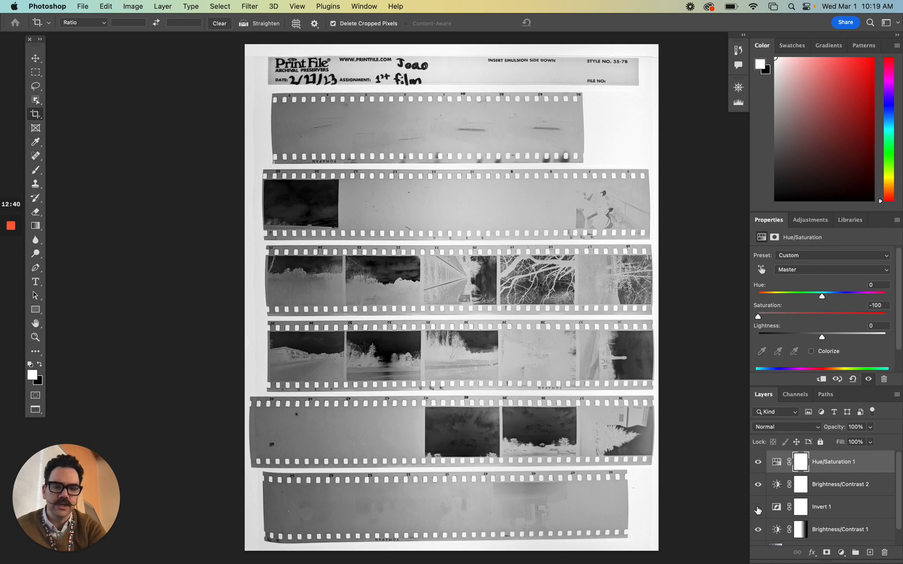
click(758, 508)
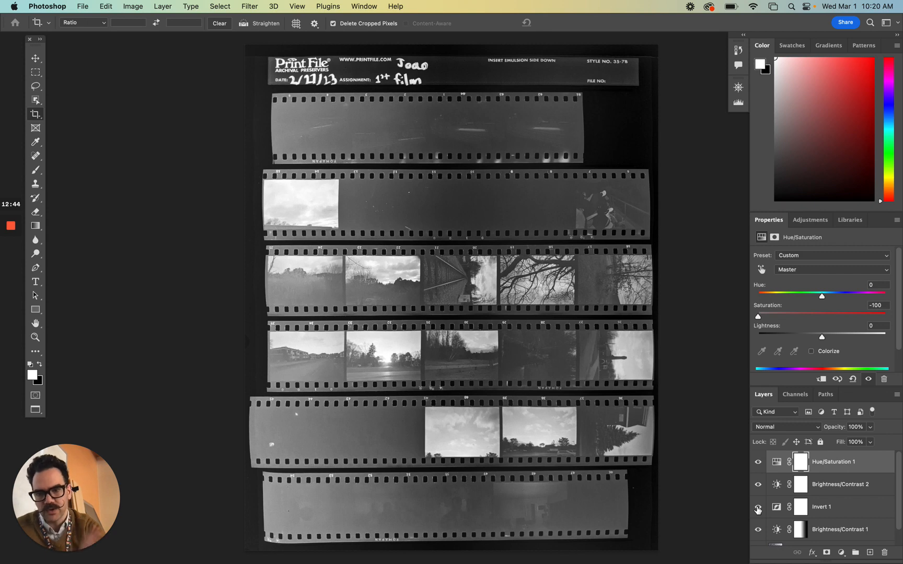
mouse_move(9, 228)
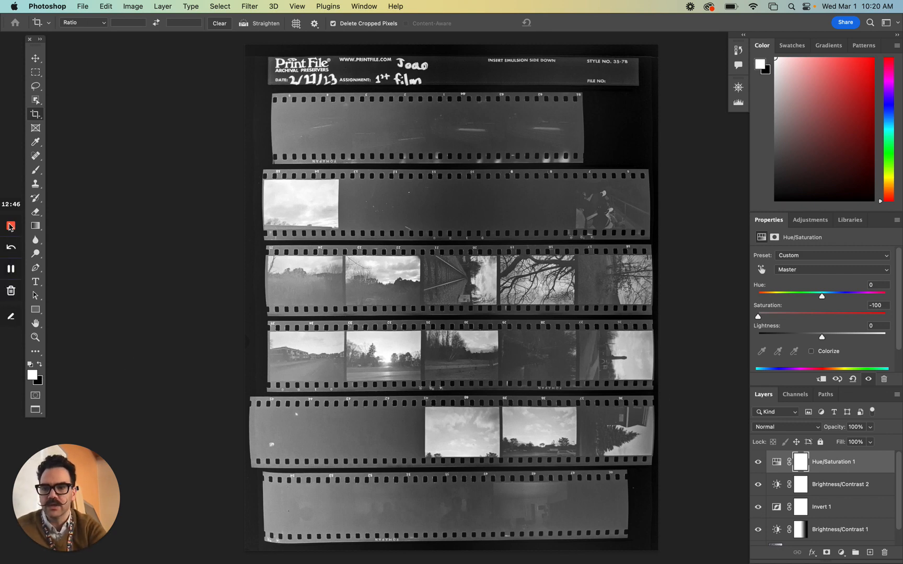